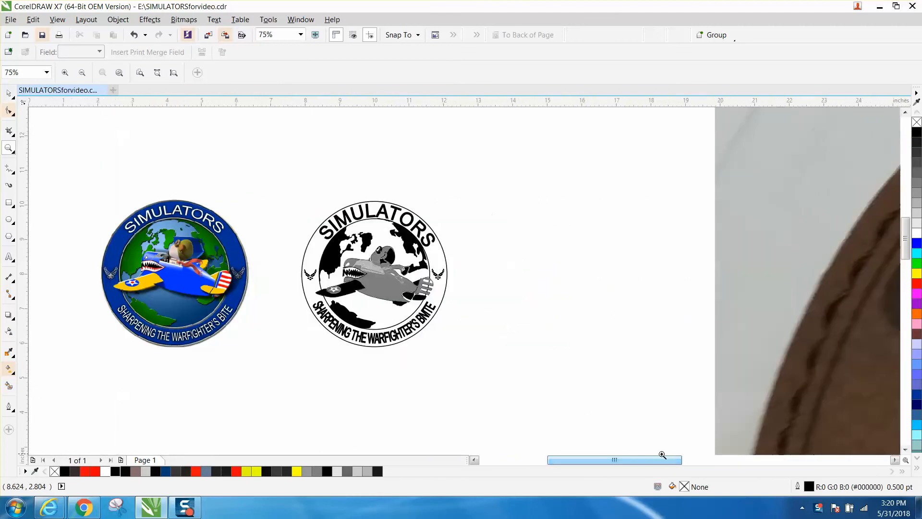
Step: Examine the leather patch photo, the colour logo and the black-and-white version, including its winged emblem, for engraving detail
scroll(590, 366, down, 5)
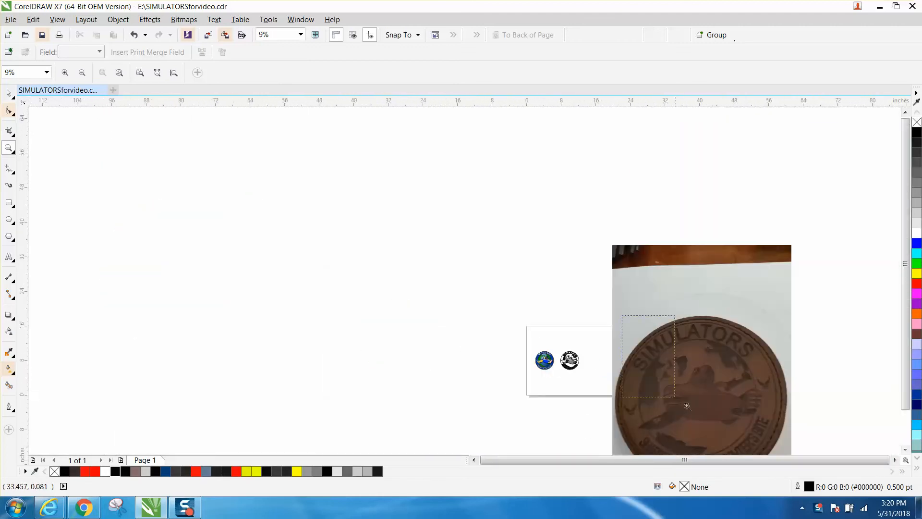
click(630, 331)
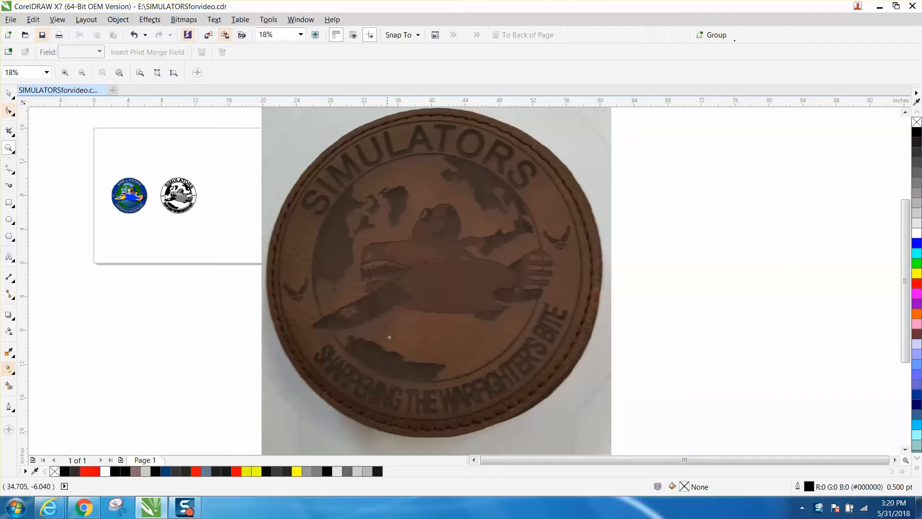
click(478, 459)
click(8, 150)
drag(336, 152, 511, 252)
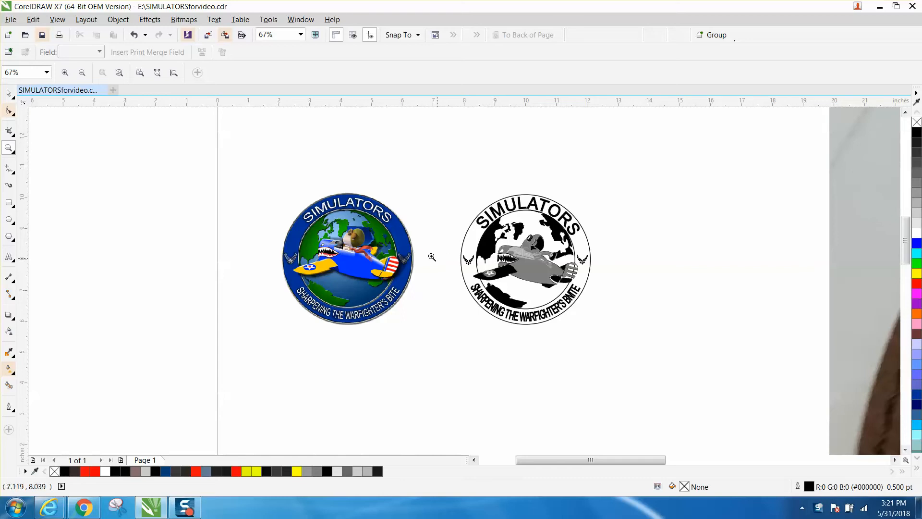
mouse_move(448, 195)
mouse_down()
mouse_move(460, 215)
mouse_move(614, 329)
mouse_up()
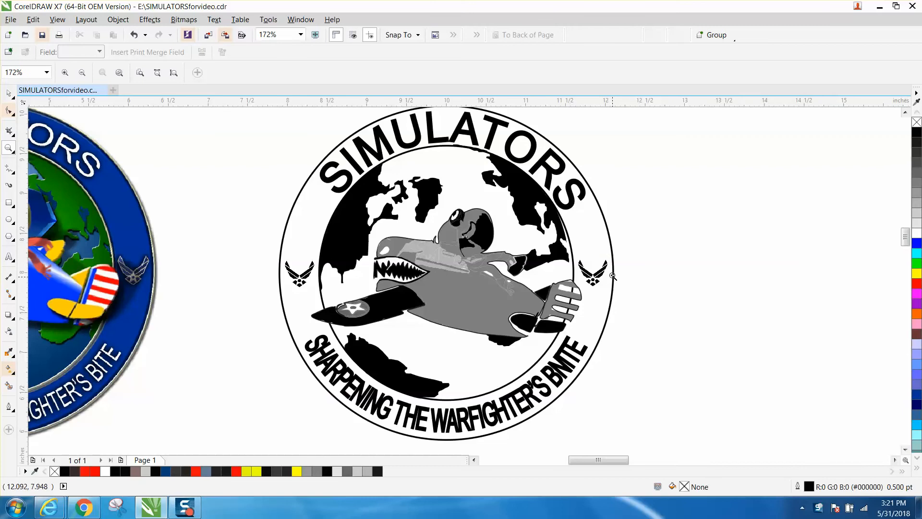
drag(616, 249, 571, 305)
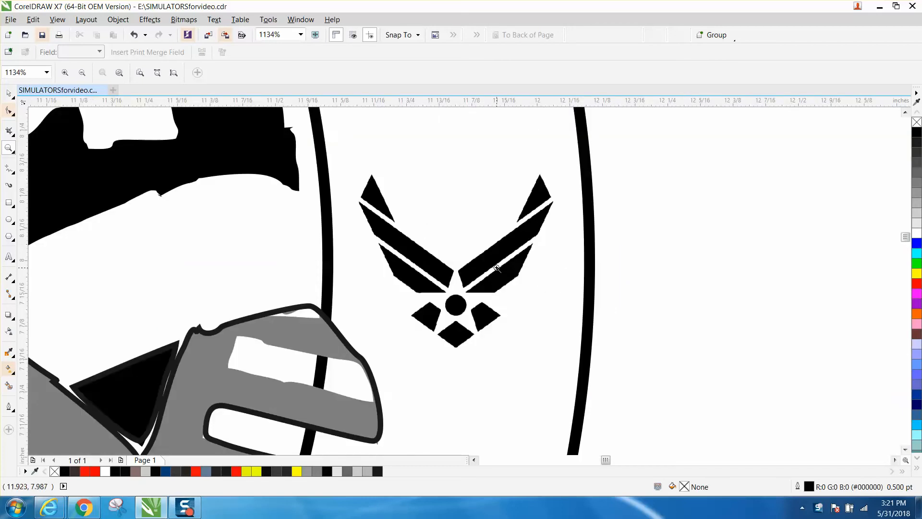
scroll(497, 268, down, 2)
scroll(497, 266, down, 1)
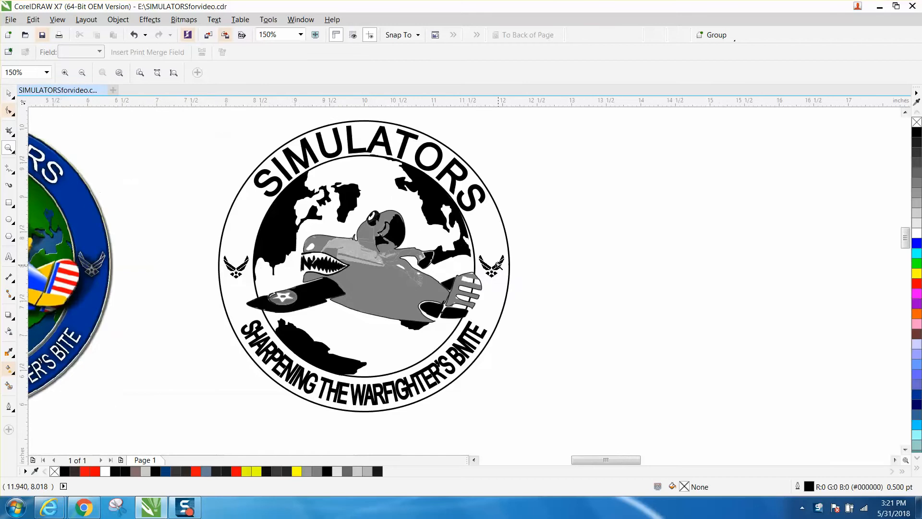
scroll(499, 264, down, 1)
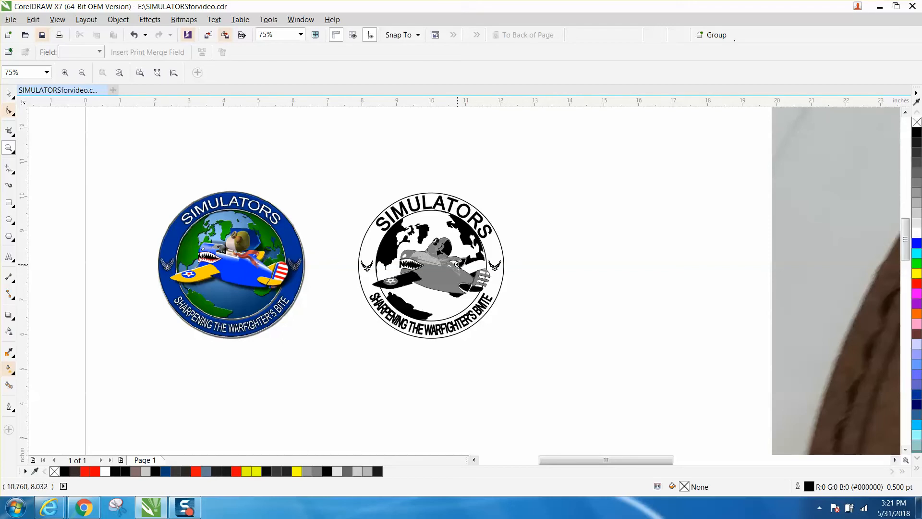
right_click(456, 263)
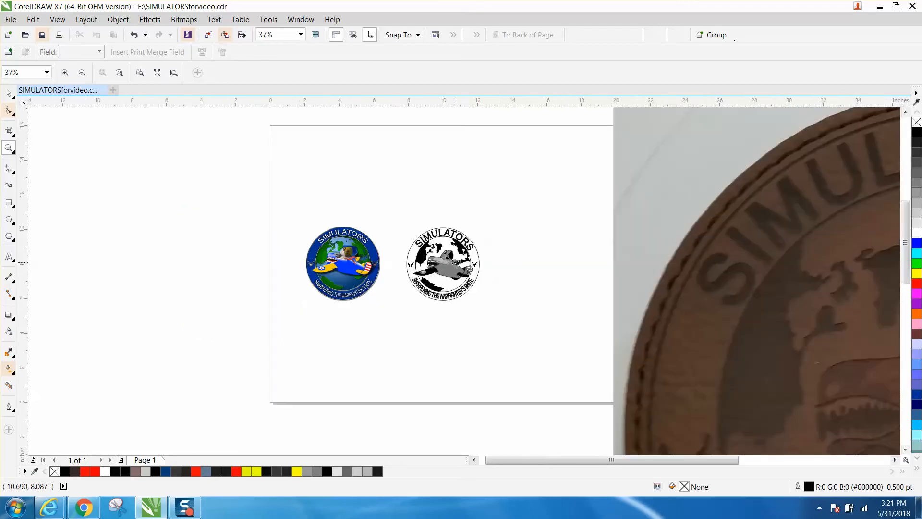
Step: Move the colour Simulators logo to directly above the black-and-white logo on the page
key(space)
drag(297, 213, 394, 305)
drag(349, 263, 450, 177)
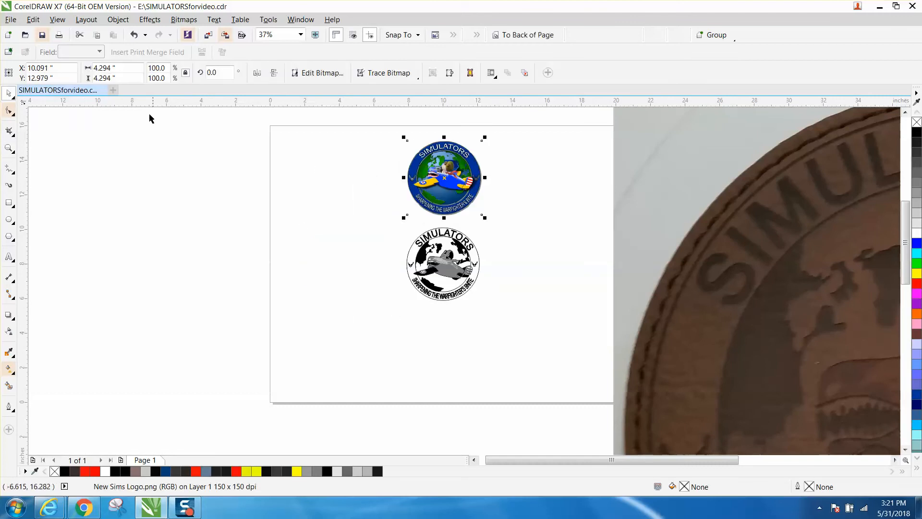
click(162, 129)
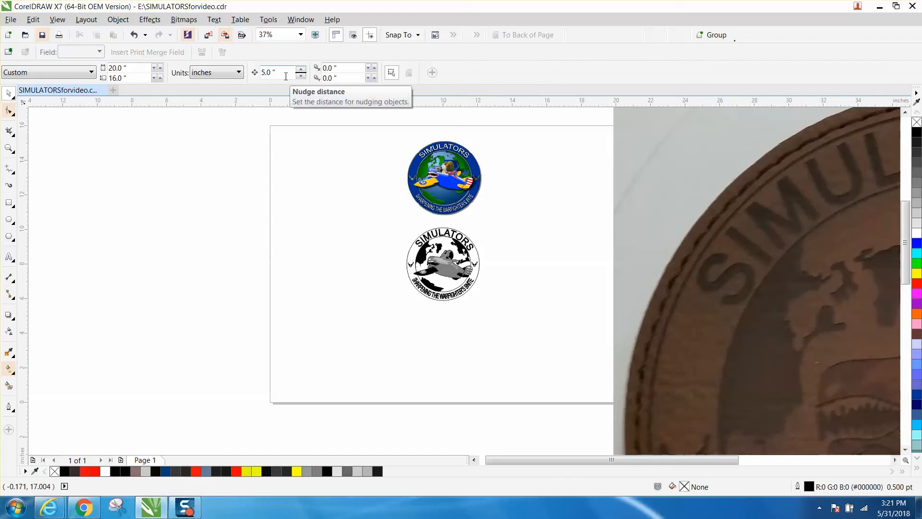
Step: Resample the colour logo bitmap to a resolution of 300 dpi
click(450, 183)
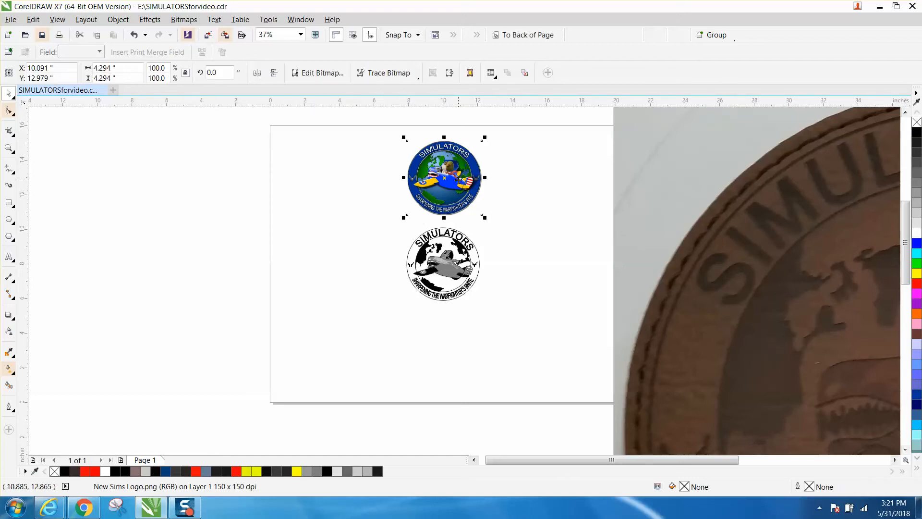
click(8, 148)
drag(310, 138, 501, 229)
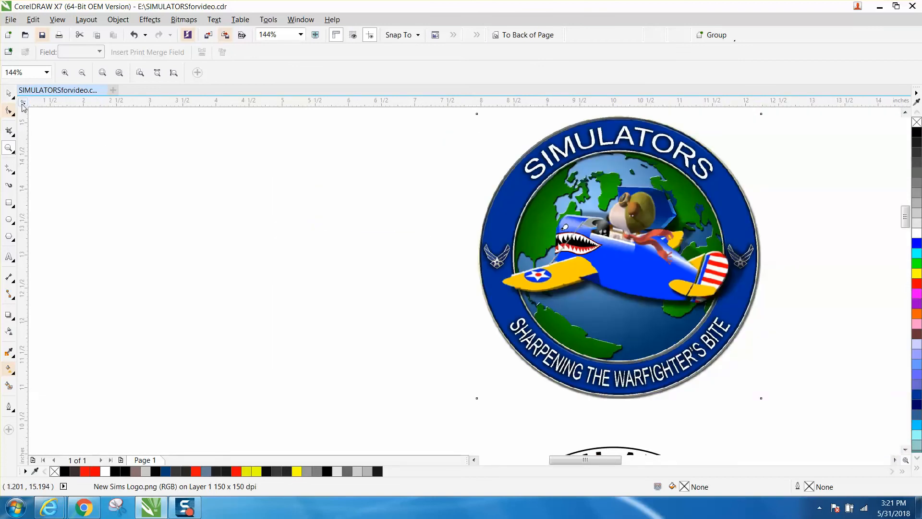
click(8, 92)
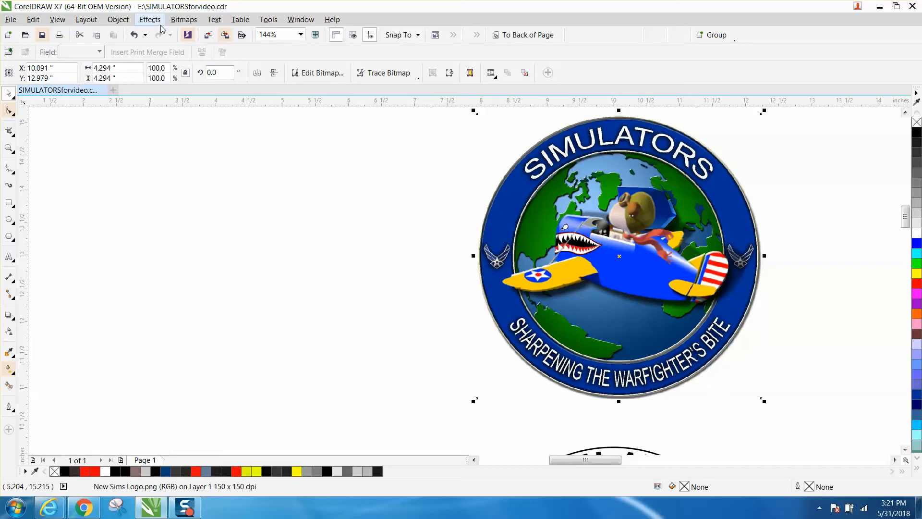
click(184, 20)
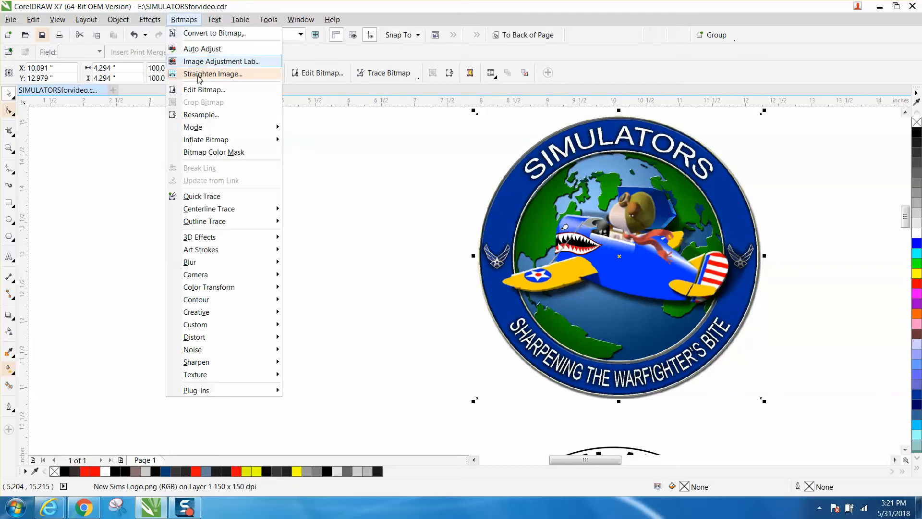
click(201, 115)
double_click(445, 232)
text(300)
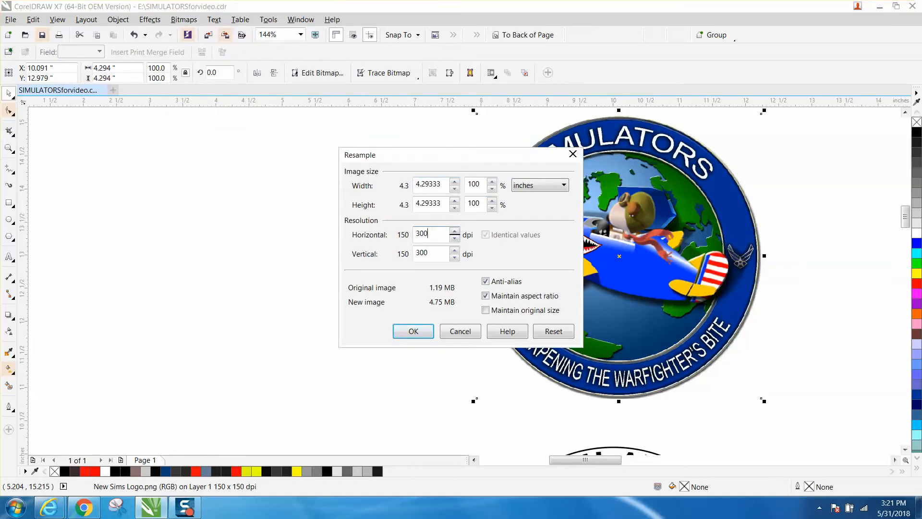
key(Return)
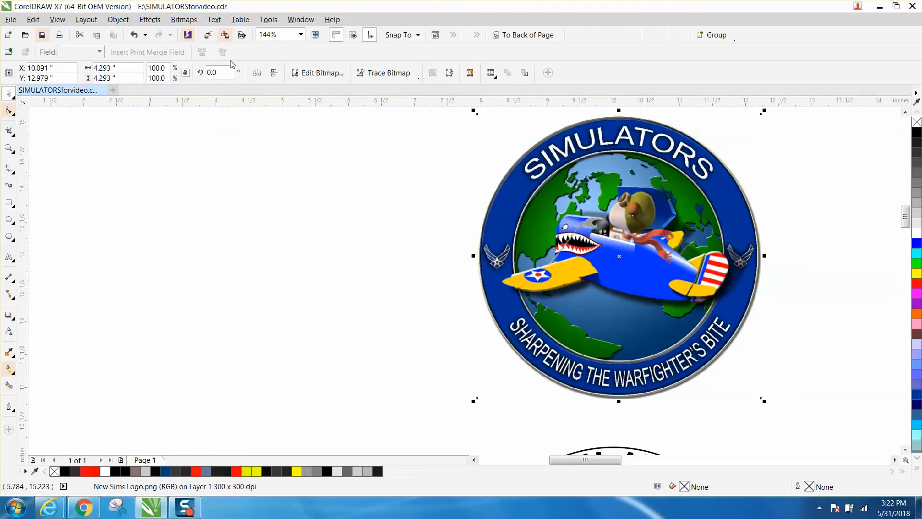
Step: Outline-trace the colour logo bitmap with the Clipart image type, keeping the original image
click(375, 73)
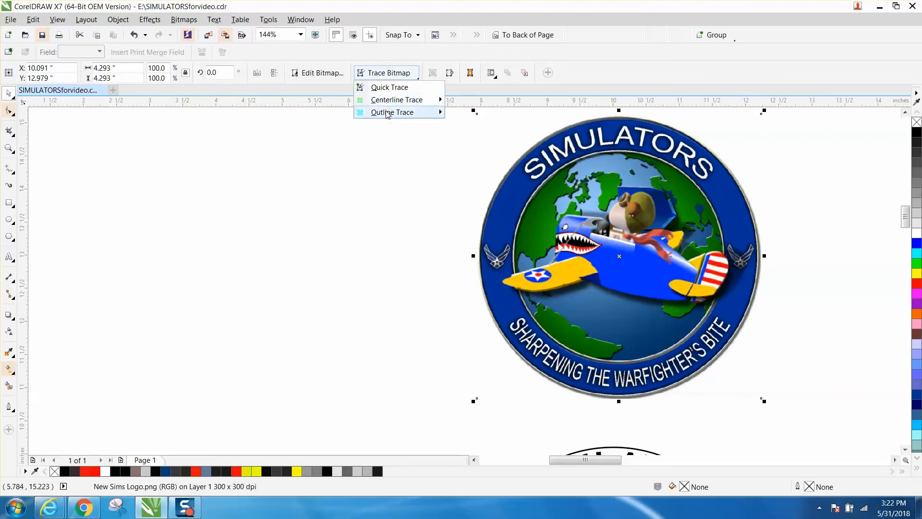
mouse_move(389, 113)
click(474, 151)
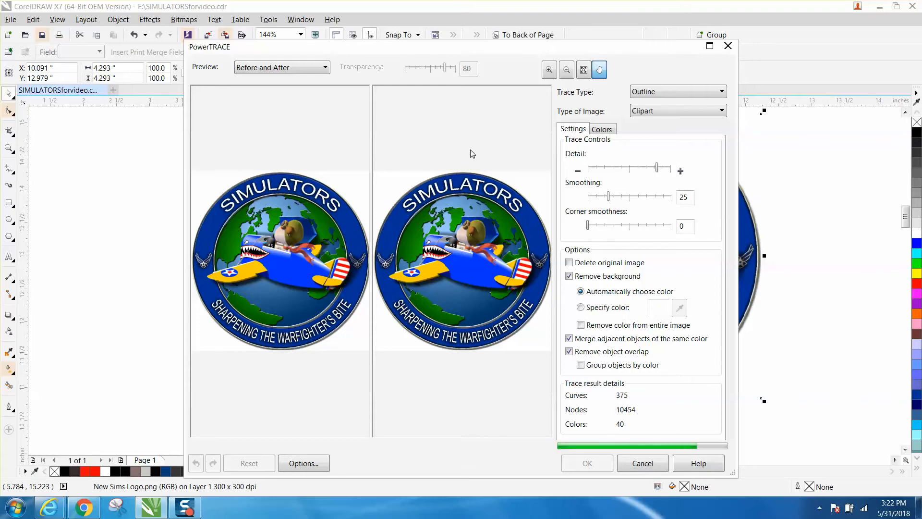
click(587, 463)
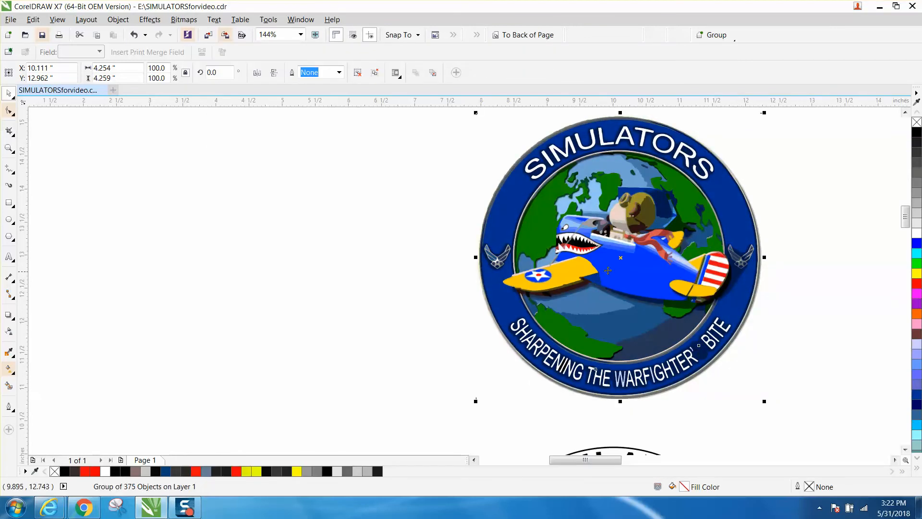
Step: Separate the traced logo from the original bitmap, placing the trace on the left and the bitmap up to the right
drag(620, 257, 338, 260)
scroll(572, 288, down, 2)
drag(572, 288, 624, 206)
drag(445, 278, 487, 275)
click(373, 287)
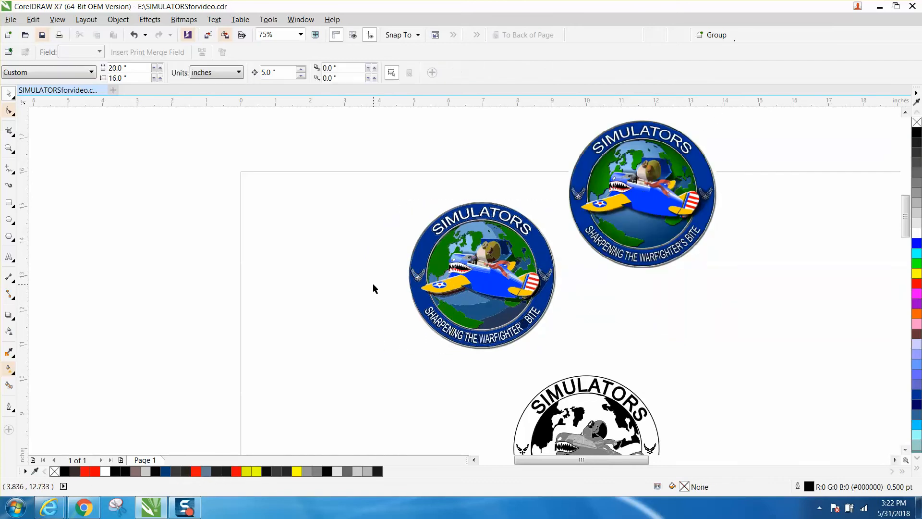
Step: Inspect the traced emblem and wing up close and ungroup all objects of the traced logo
click(9, 147)
drag(392, 257, 436, 293)
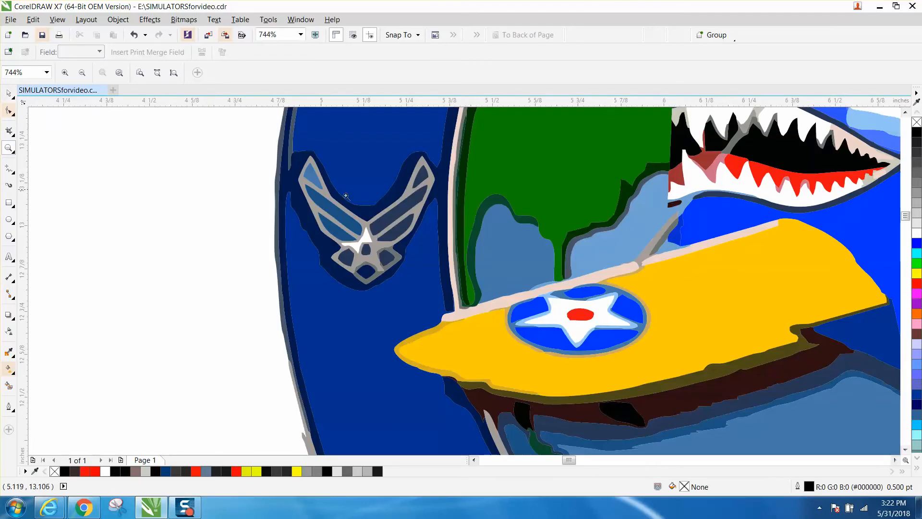
scroll(369, 214, down, 2)
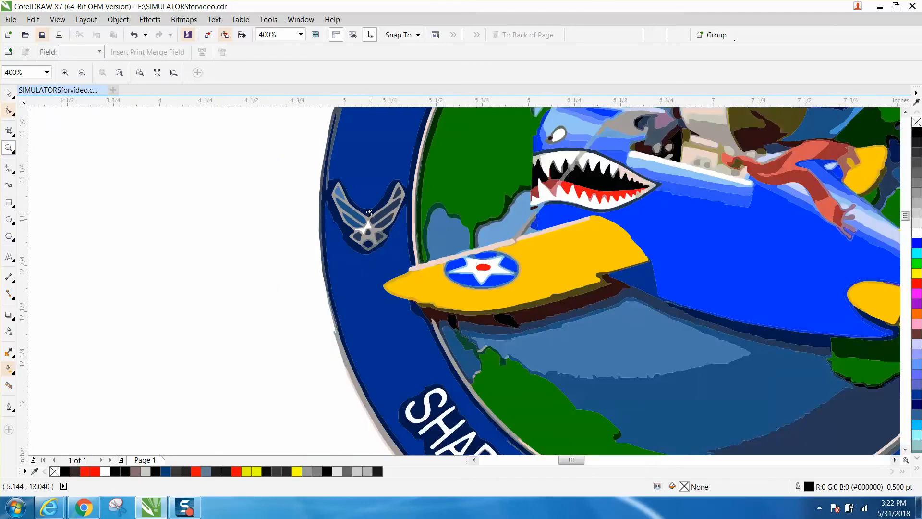
scroll(368, 212, down, 1)
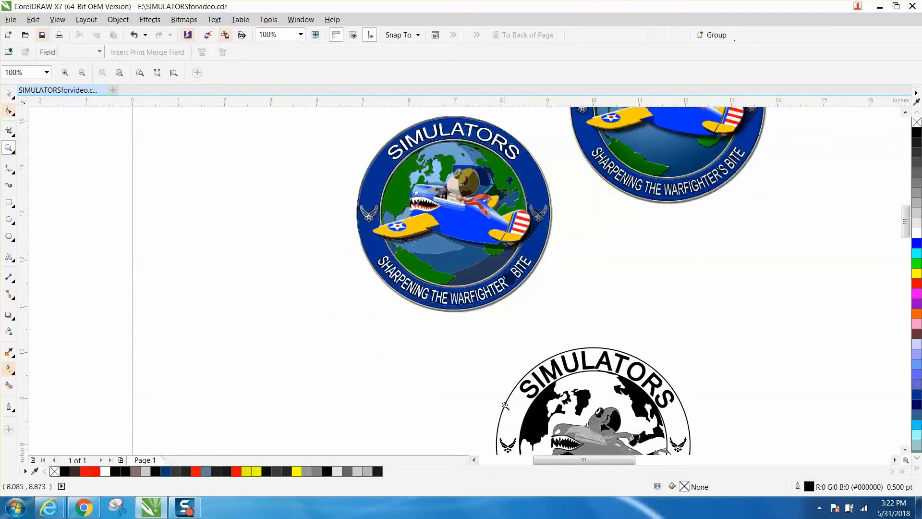
click(9, 92)
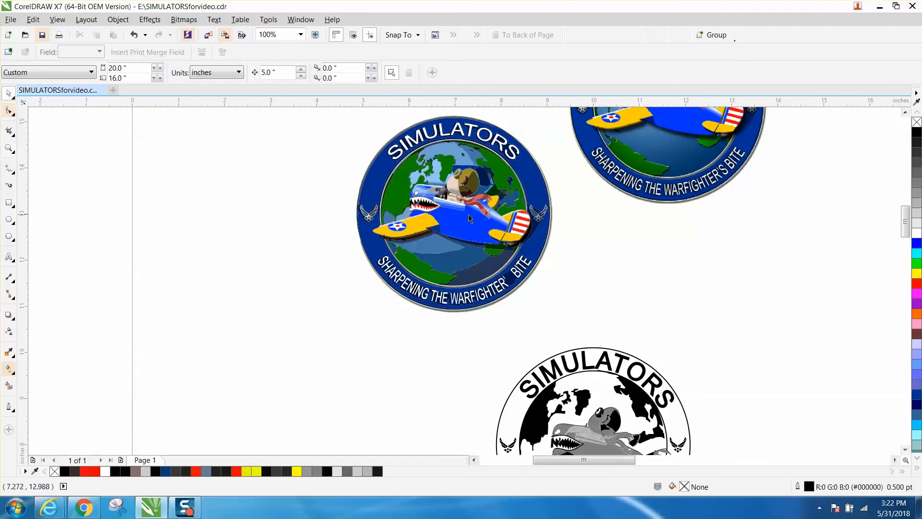
click(468, 215)
click(120, 20)
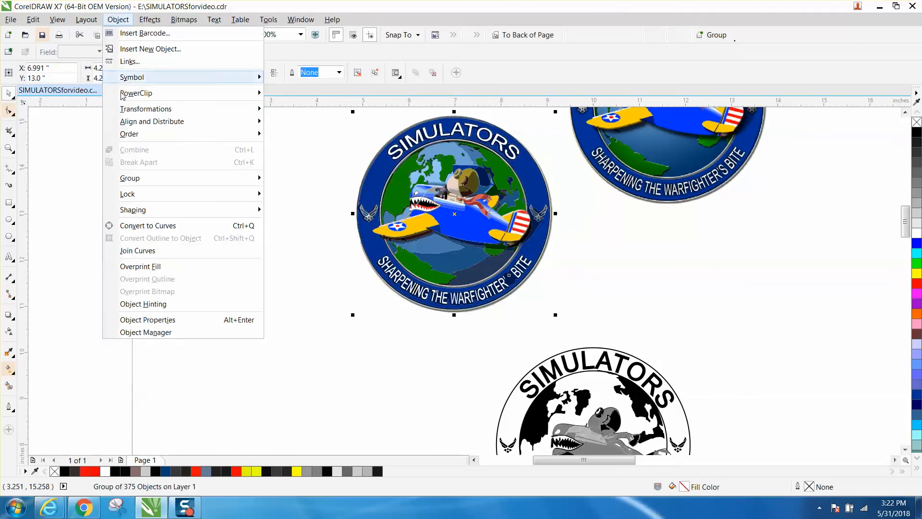
mouse_move(144, 178)
click(292, 191)
click(288, 197)
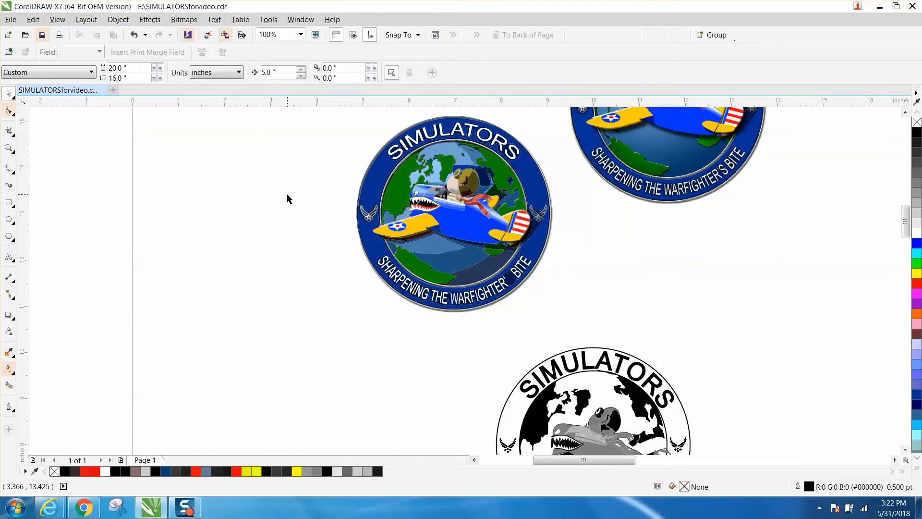
Step: Nudge the large blue fuselage curve 5 inches left, out of the traced logo
click(464, 225)
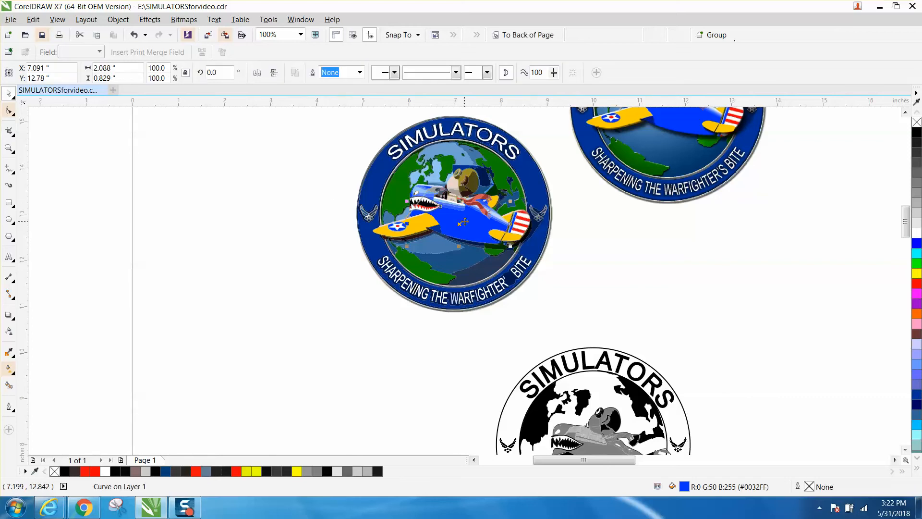
key(F10)
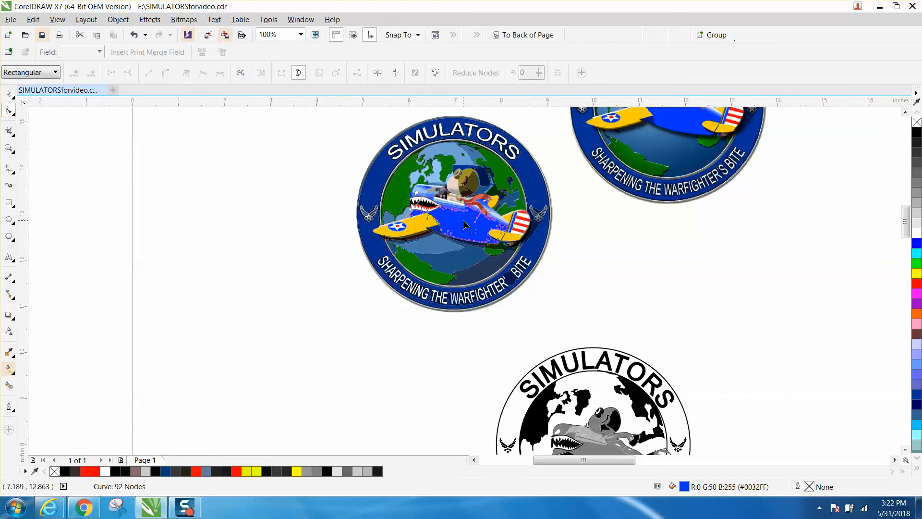
click(9, 94)
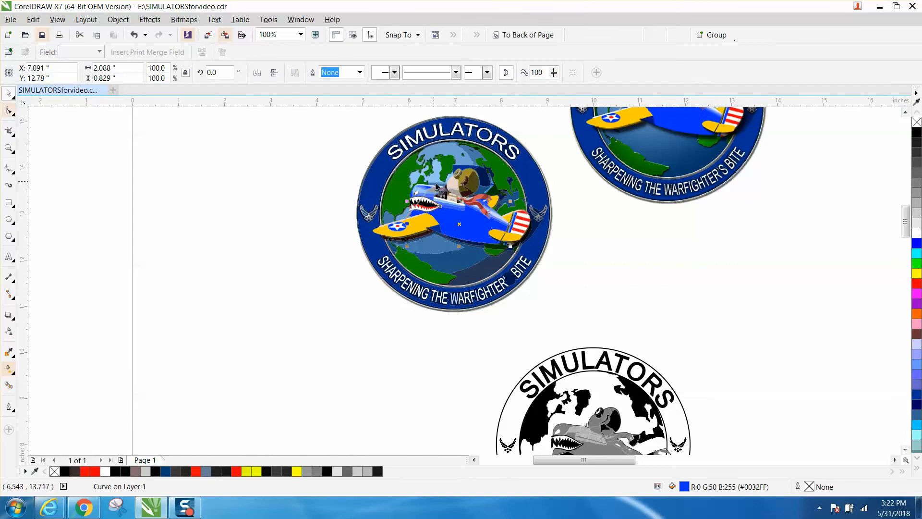
key(Left)
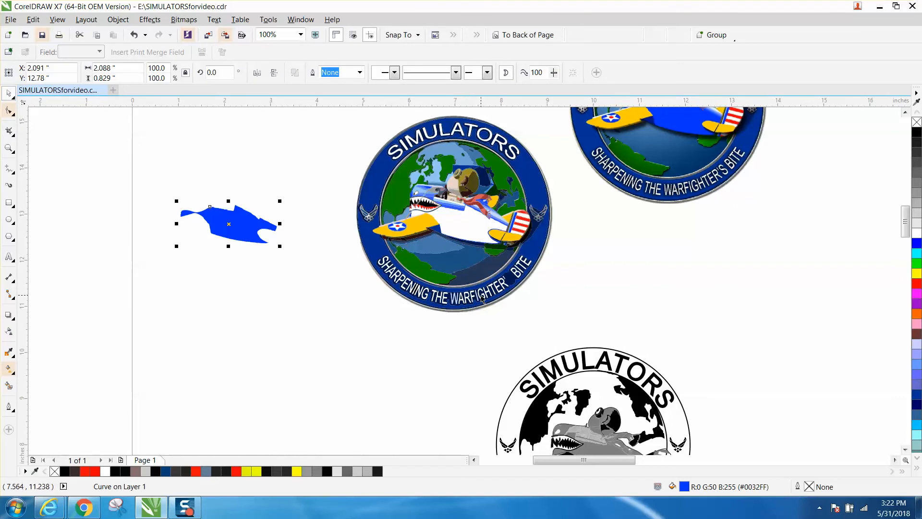
Step: Nudge the blue highlight strips along the fuselage and the dark shade piece beside the wing 5 inches left
click(455, 209)
key(Left)
click(454, 204)
key(Left)
click(456, 210)
key(Left)
click(441, 229)
key(Left)
Step: Nudge the small light and dark blue pieces around the plane's nose and engine 5 inches left, out of the traced logo
click(424, 193)
key(Left)
click(426, 199)
key(Left)
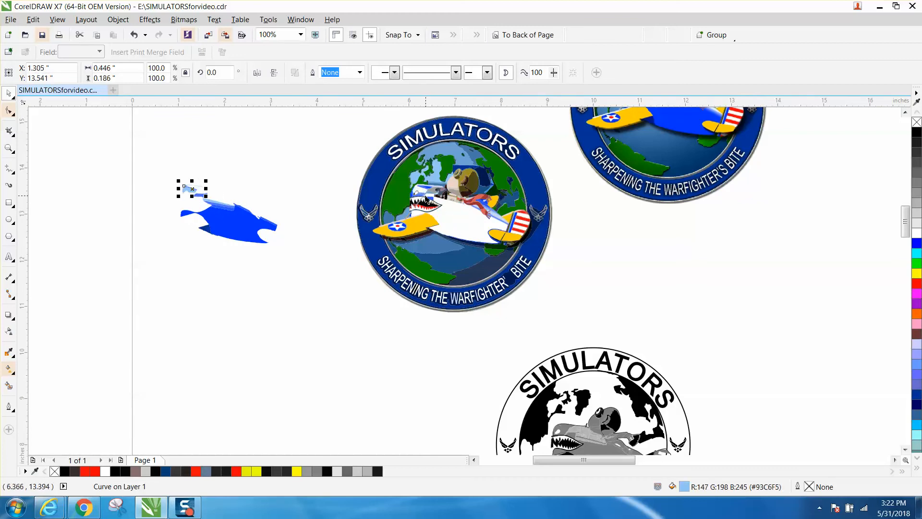
click(423, 199)
key(Left)
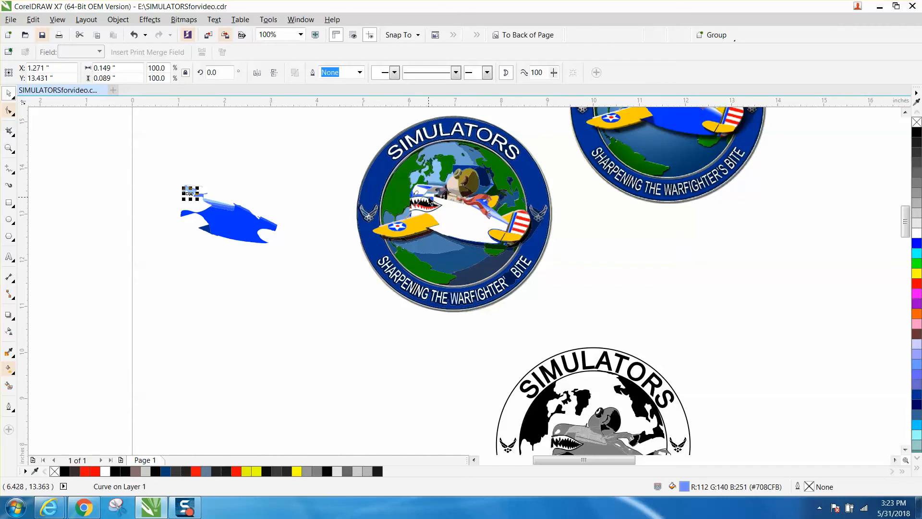
click(436, 203)
key(Left)
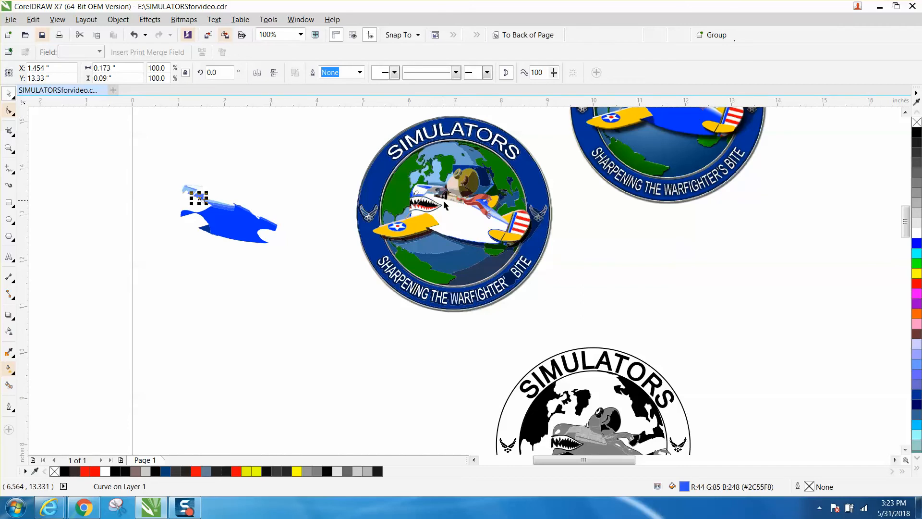
Step: Pull the remaining blue slivers above the shark mouth and along the nose 5 inches left
click(9, 148)
drag(357, 164, 562, 271)
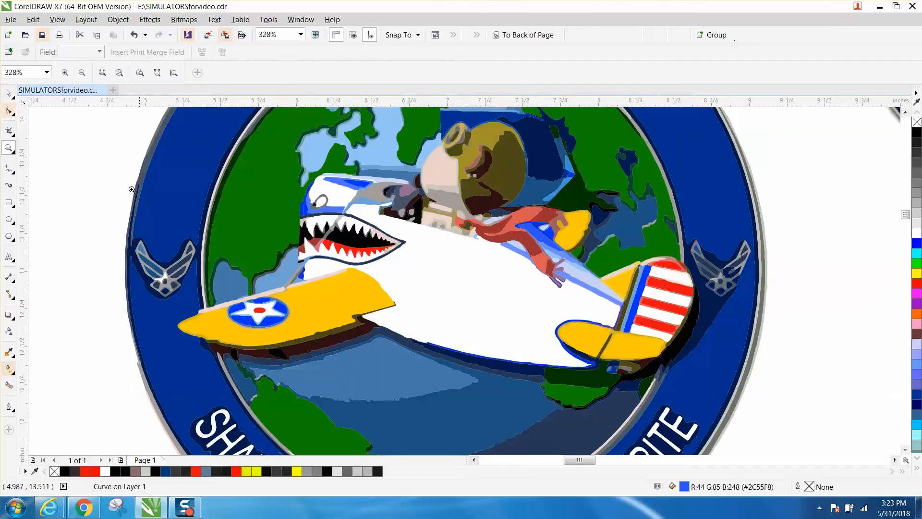
click(9, 93)
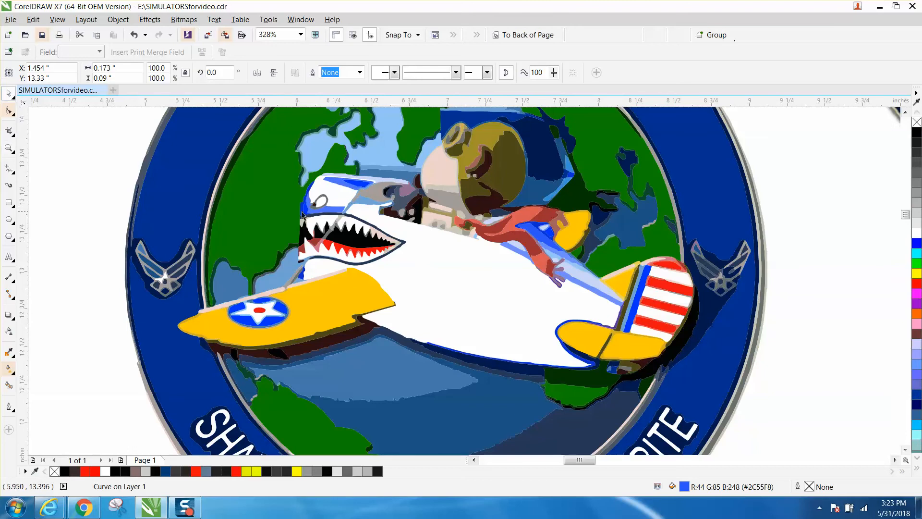
click(335, 214)
click(306, 215)
click(348, 189)
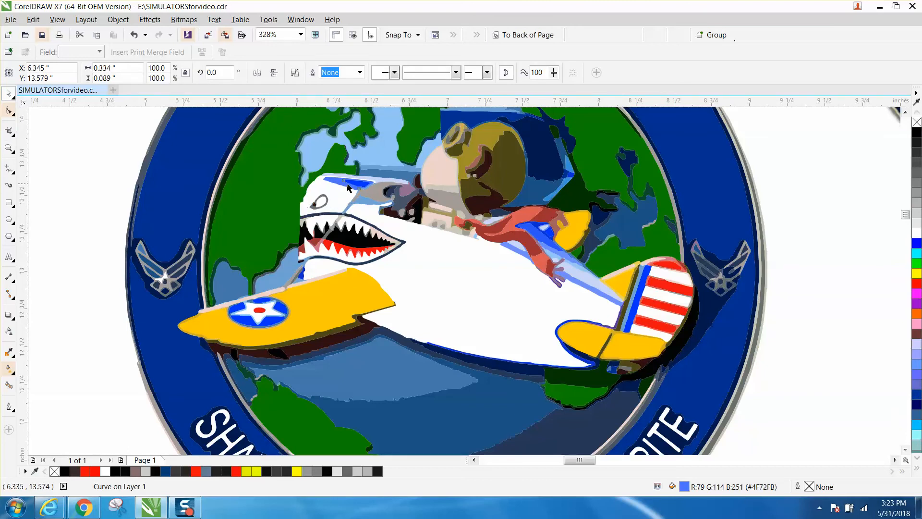
click(358, 184)
Step: Nudge the blue strips behind the pilot's scarf and the blue edge along the plane's belly 5 inches left
click(520, 252)
key(Left)
click(537, 236)
key(Left)
click(564, 261)
click(572, 270)
key(Left)
click(592, 290)
key(Left)
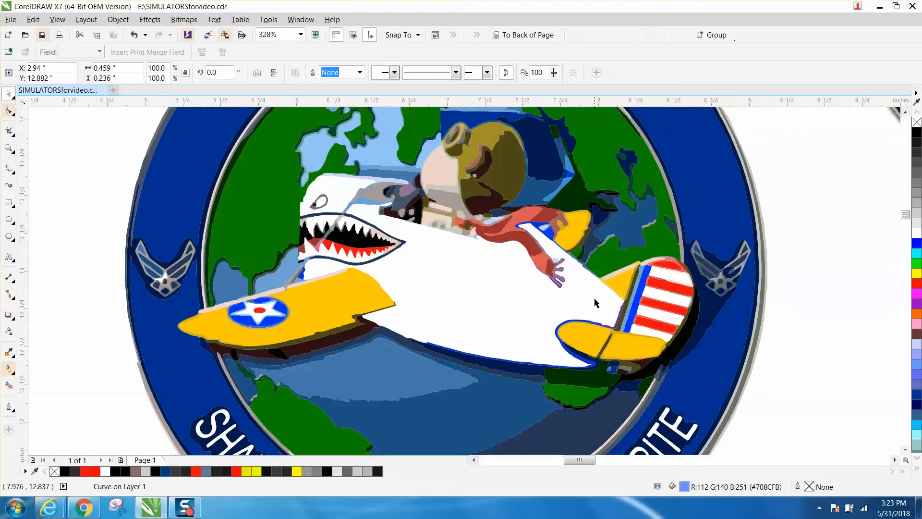
click(549, 369)
key(Left)
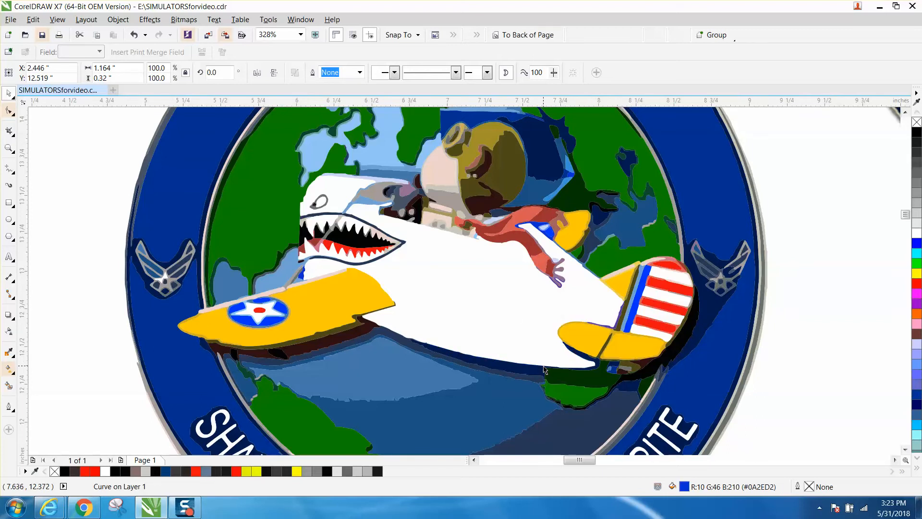
Step: Select all the extracted blue fuselage pieces and fill them with medium grey (#999999)
scroll(557, 360, down, 2)
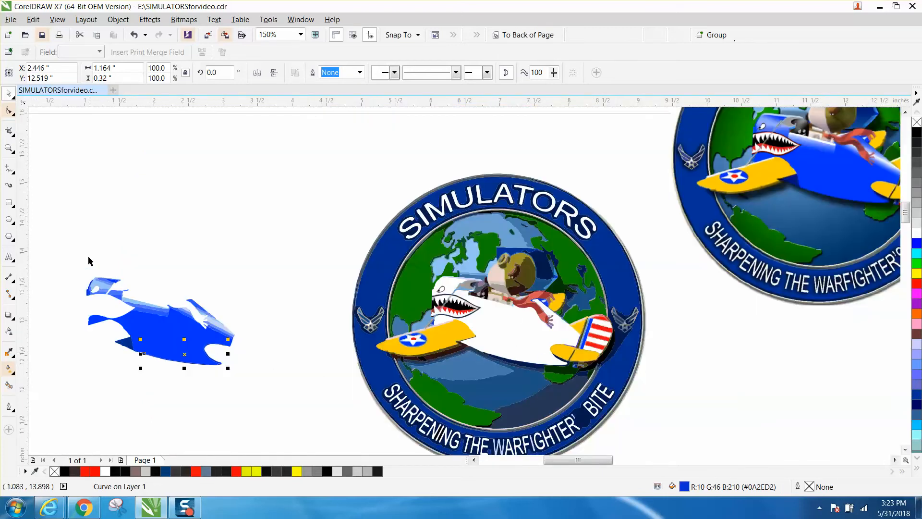
drag(70, 250, 269, 400)
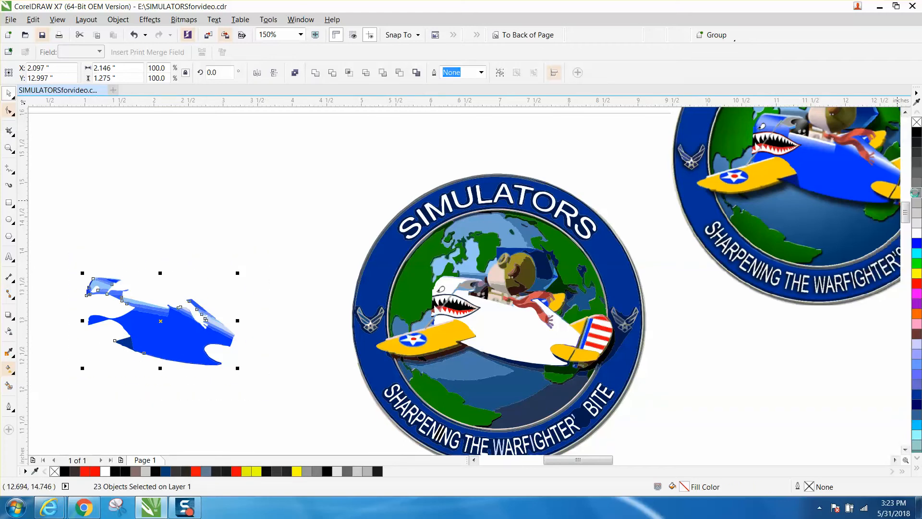
click(916, 194)
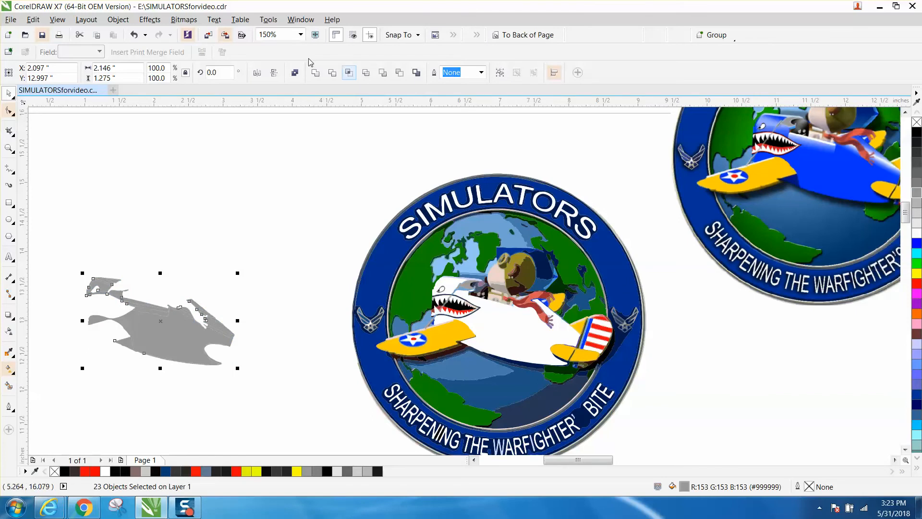
Step: Try combining the grey fuselage pieces into a single curve, inspect them up close, and undo the combine
drag(47, 236, 286, 355)
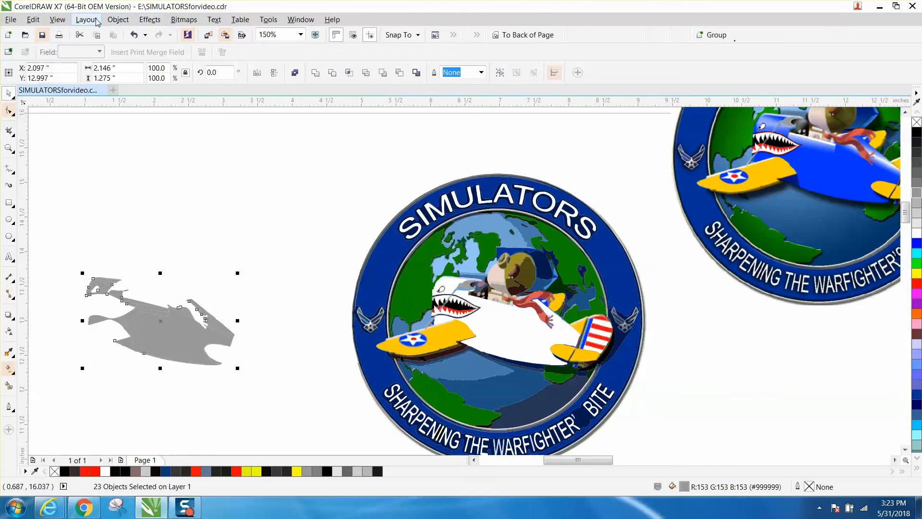
click(64, 22)
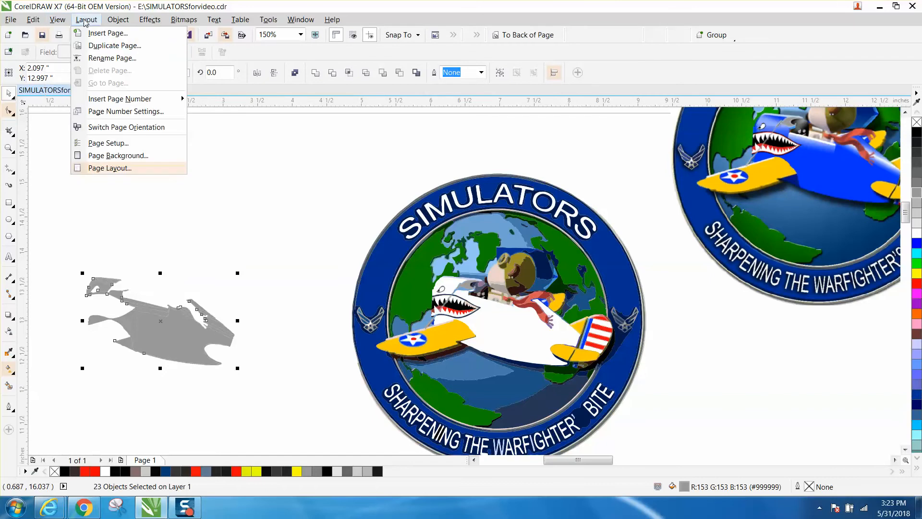
mouse_move(37, 22)
mouse_move(110, 23)
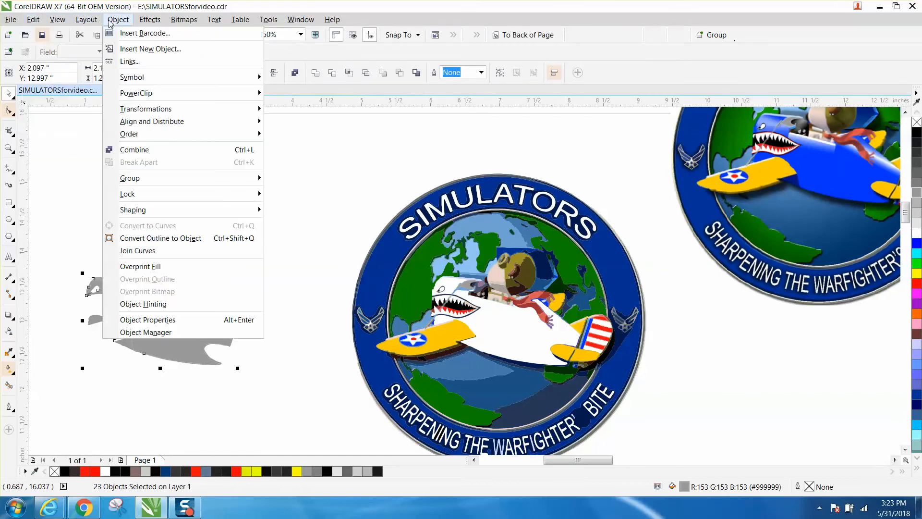
click(135, 155)
key(z)
drag(67, 252, 271, 376)
click(9, 95)
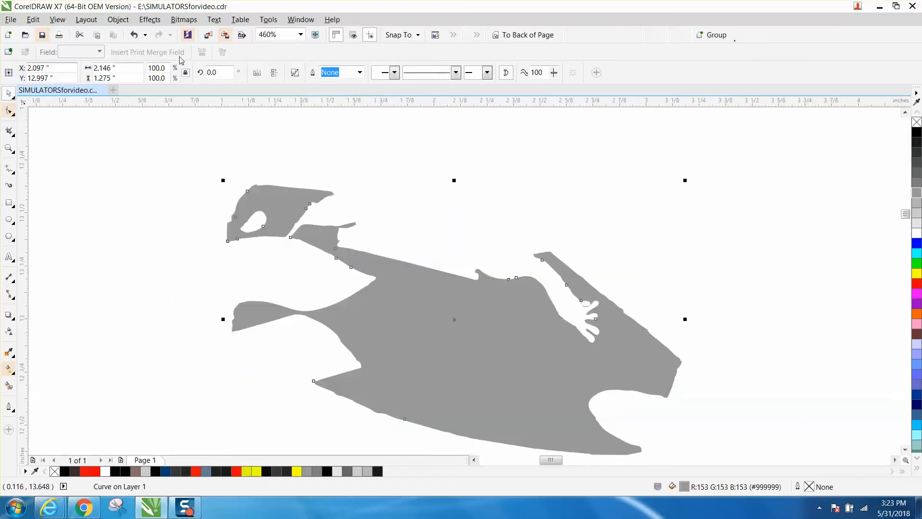
click(134, 35)
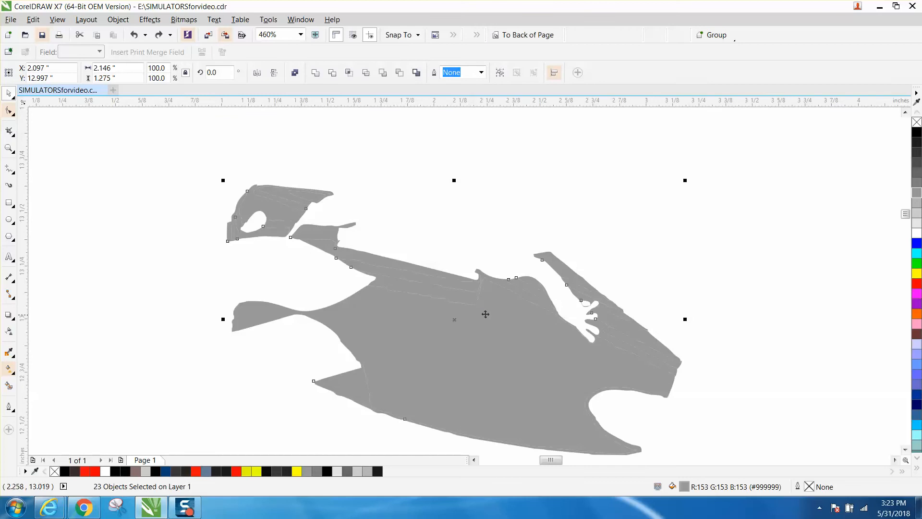
Step: Combine all the grey fuselage pieces into one curve
scroll(201, 185, down, 2)
drag(193, 173, 520, 369)
key(z)
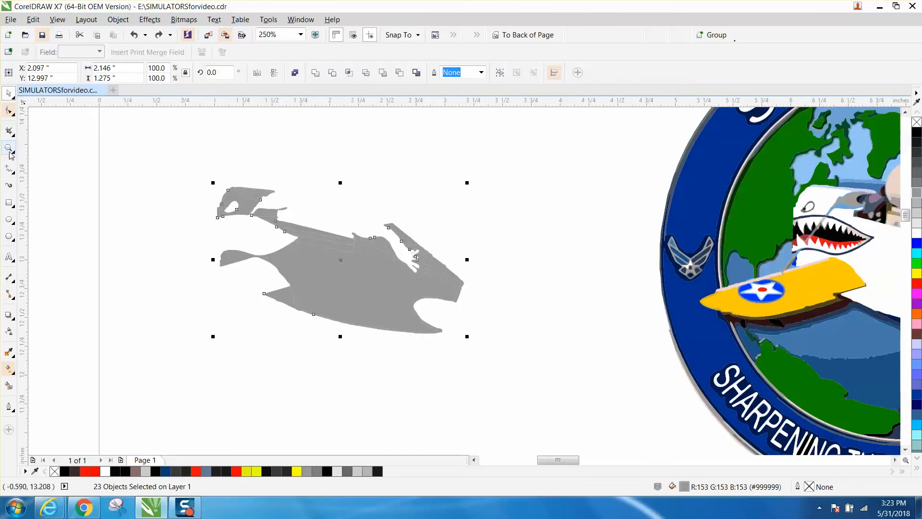
drag(183, 165, 506, 364)
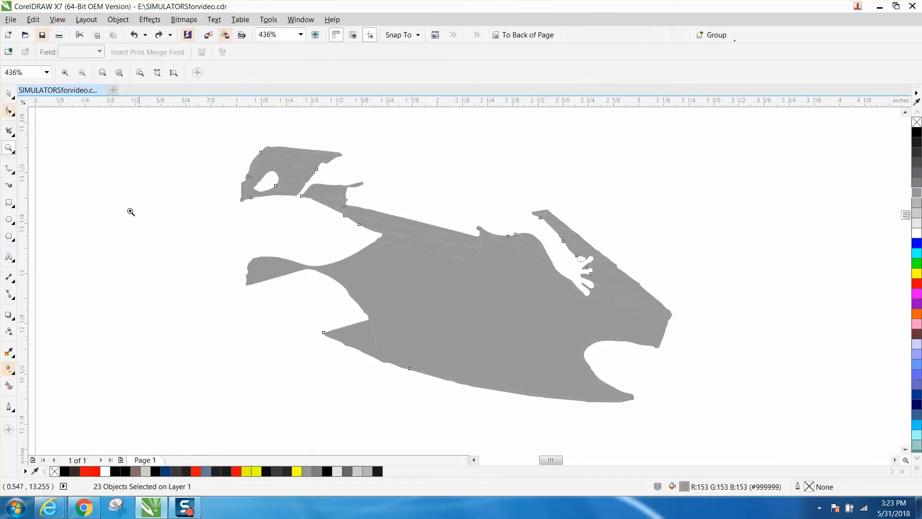
click(8, 94)
drag(207, 126, 691, 426)
click(118, 20)
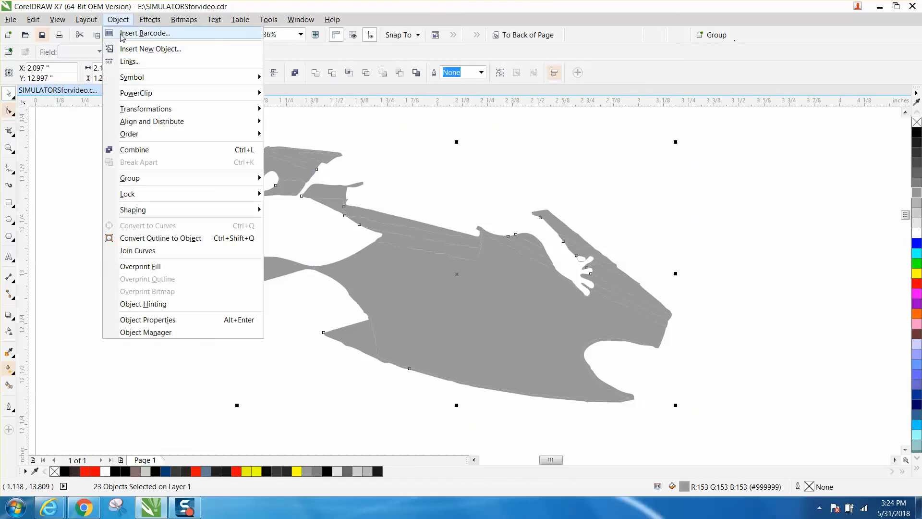
click(135, 150)
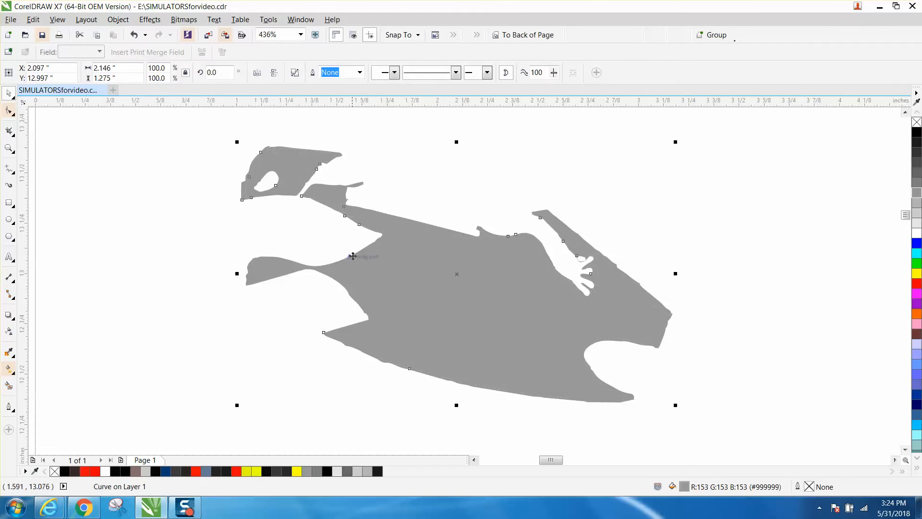
Step: Try moving the combined grey fuselage 5 inches up, return it to its place, and stretch its width to 101.8 %
scroll(357, 259, down, 3)
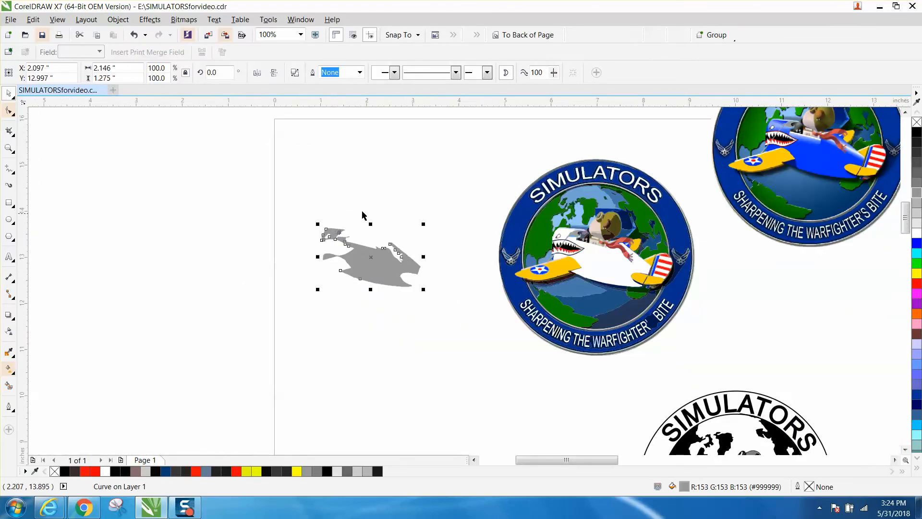
key(Delete)
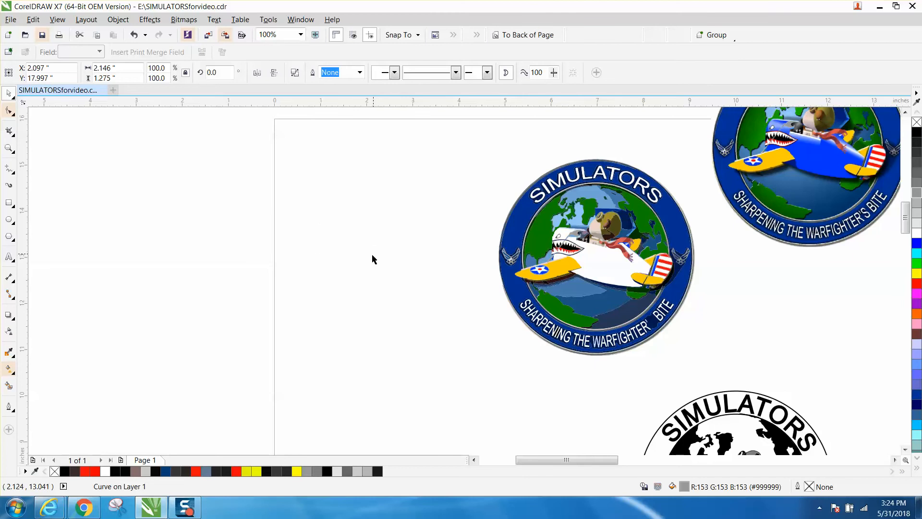
key(ctrl+z)
drag(422, 257, 428, 261)
Step: Nudge the large yellow front wing, the yellow piece behind the scarf and both yellow tail-wing pieces 5 inches left
click(560, 270)
key(Left)
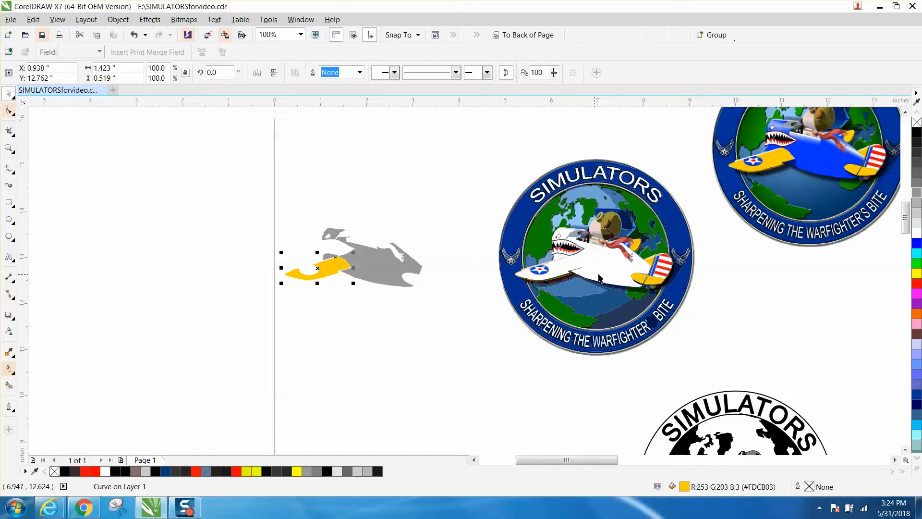
click(634, 250)
key(Left)
click(641, 283)
key(Left)
click(652, 276)
key(Left)
Step: Try nudging the thin olive strip beside the striped rudder 5 inches left, and undo the move
click(652, 264)
key(Left)
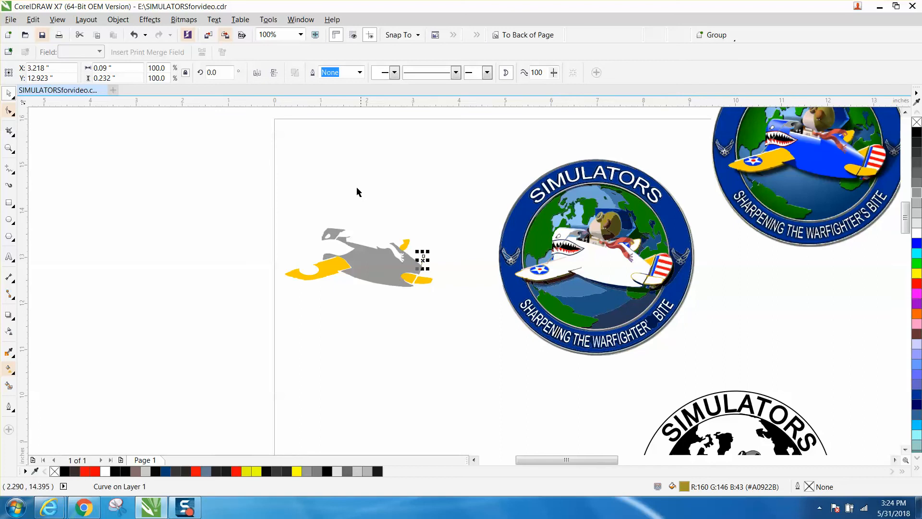
click(135, 35)
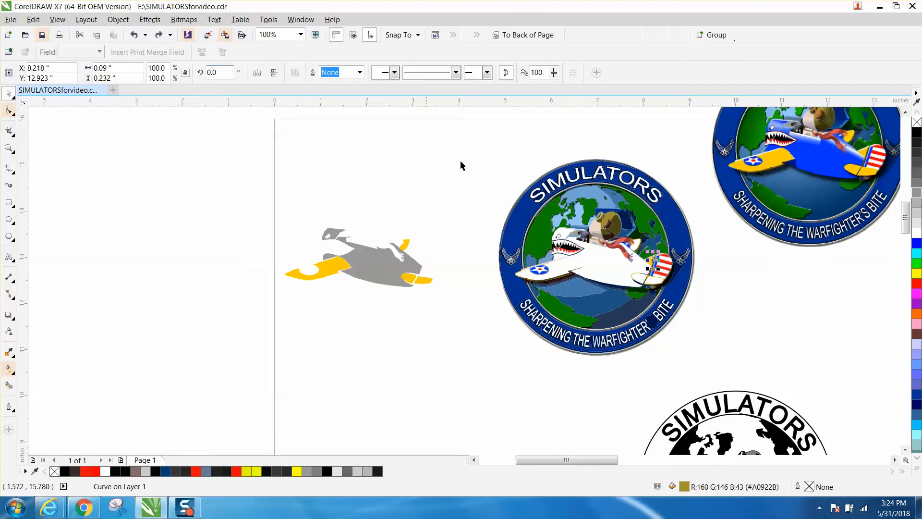
key(Escape)
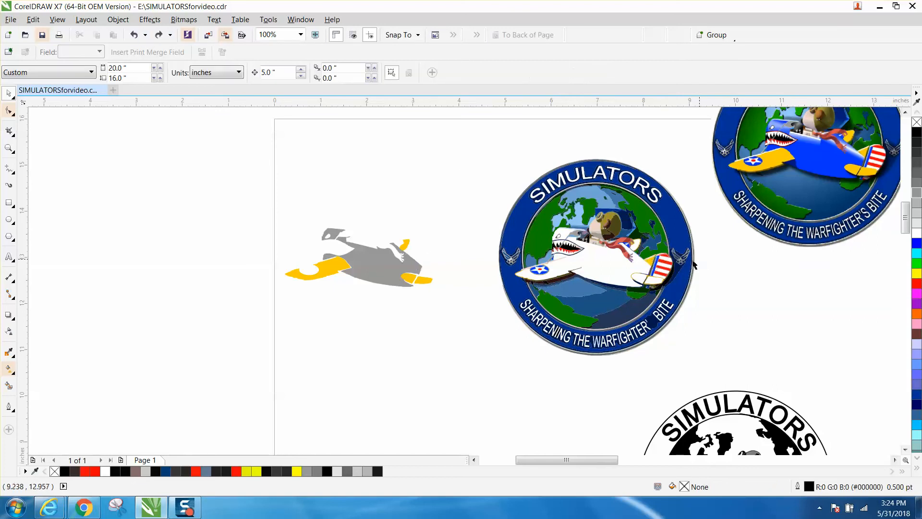
Step: Nudge the yellow triangular piece in front of the striped rudder 5 inches left
click(645, 268)
key(ctrl+shift+z)
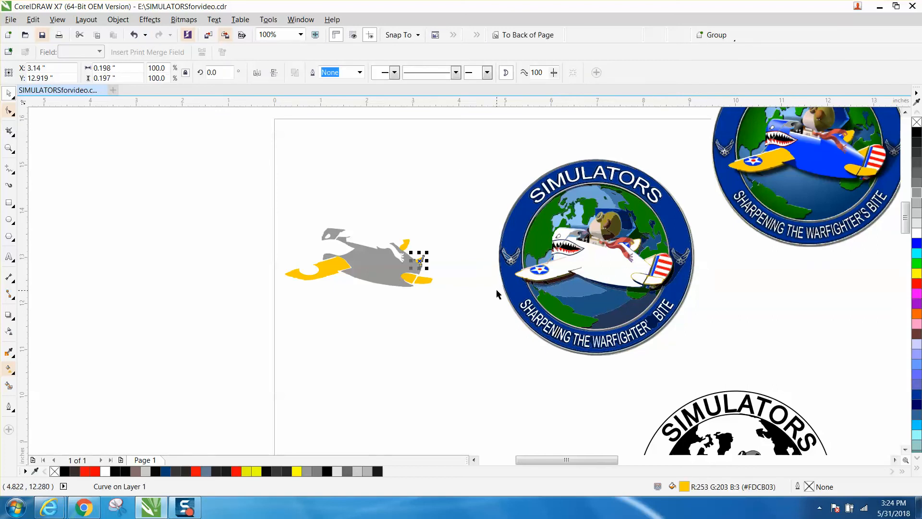
key(Escape)
Step: Nudge the grey fuselage 5 inches left, clear of the yellow pieces, and fill all five yellow pieces with black
click(378, 267)
key(Left)
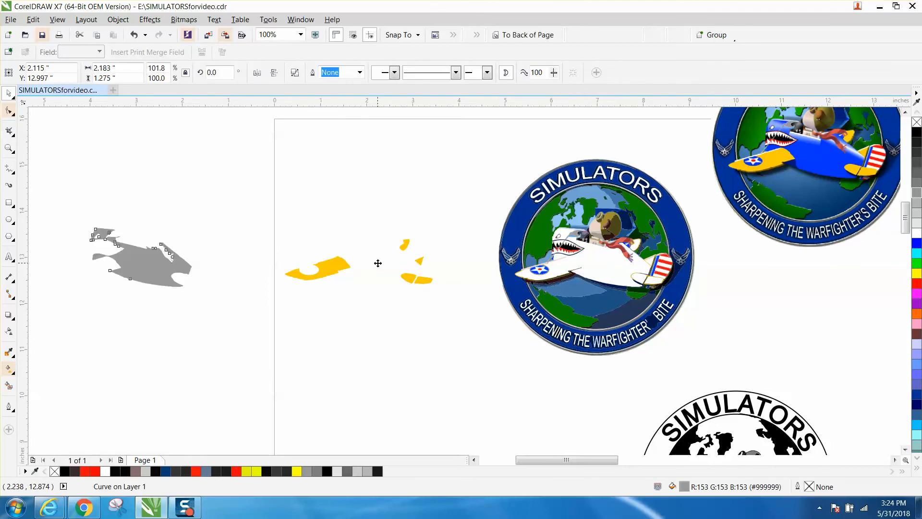
drag(267, 207, 450, 318)
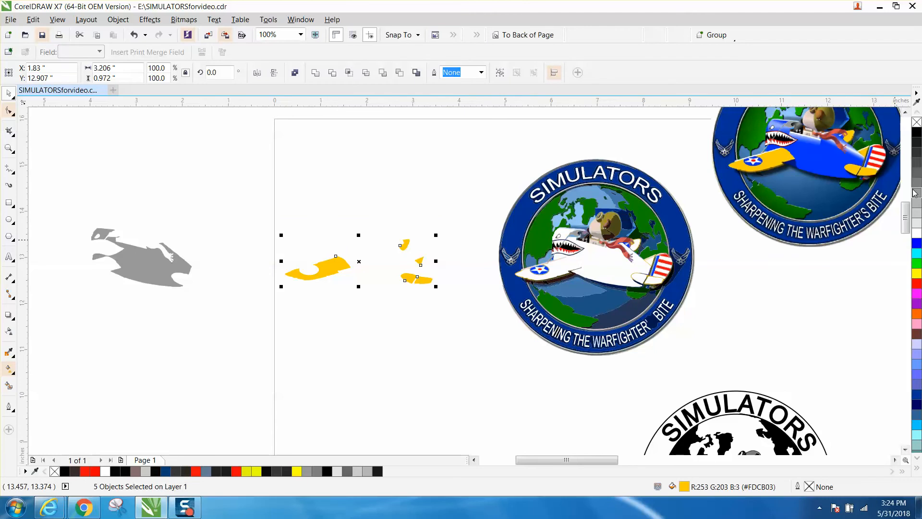
scroll(905, 227, down, 2)
drag(905, 227, 905, 212)
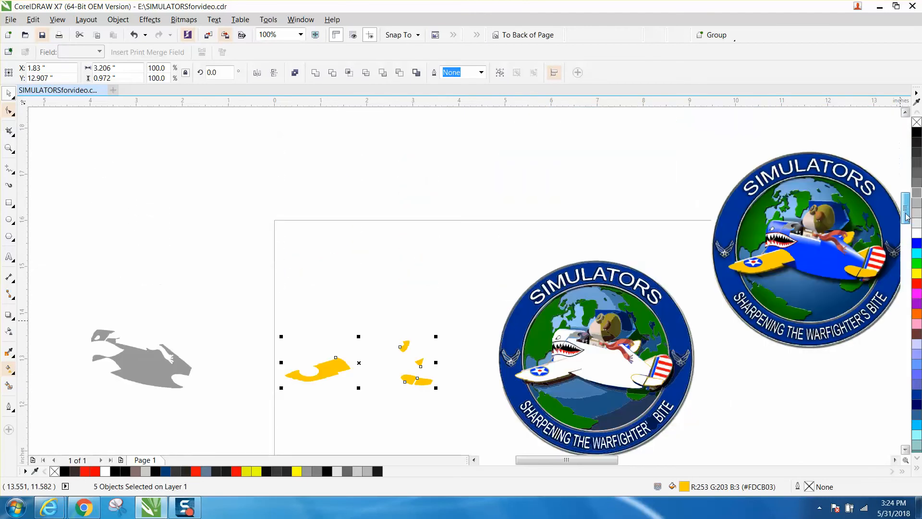
click(916, 134)
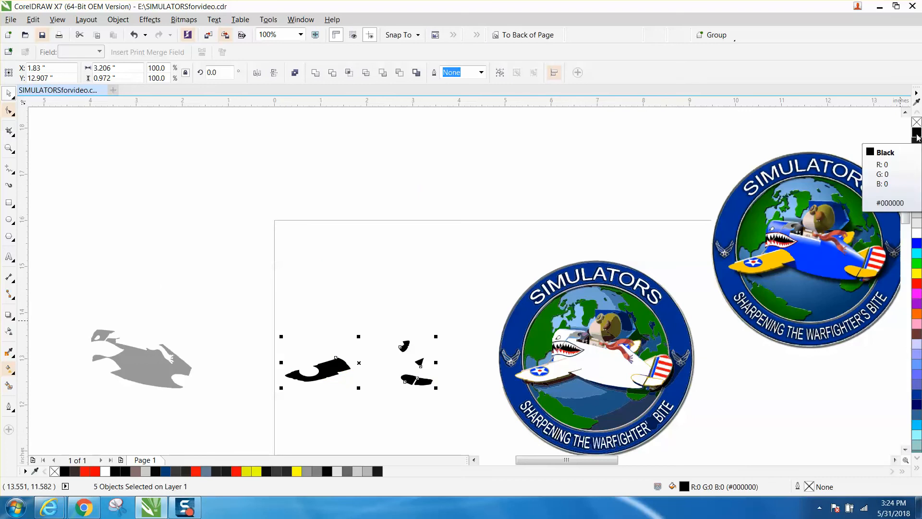
Step: Combine the black wing and tail pieces into one curve and nudge the grey fuselage 5 inches right, back between them
click(118, 20)
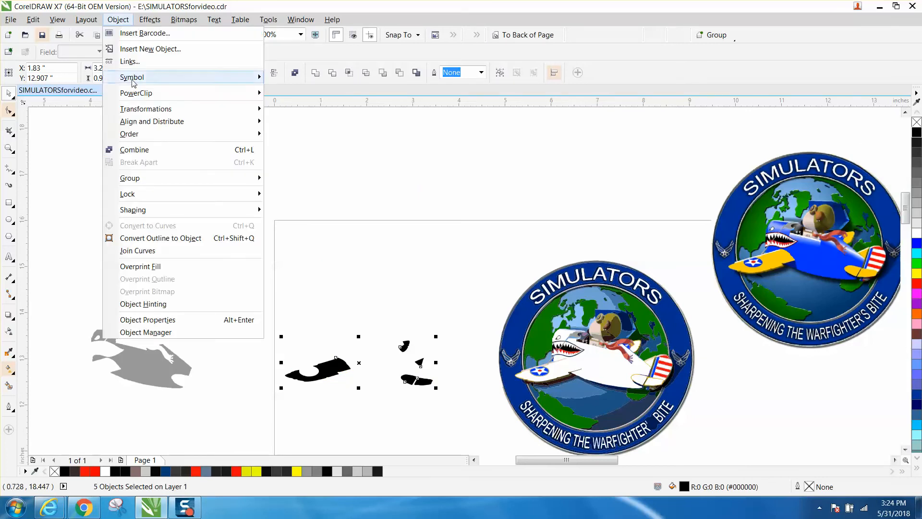
click(145, 150)
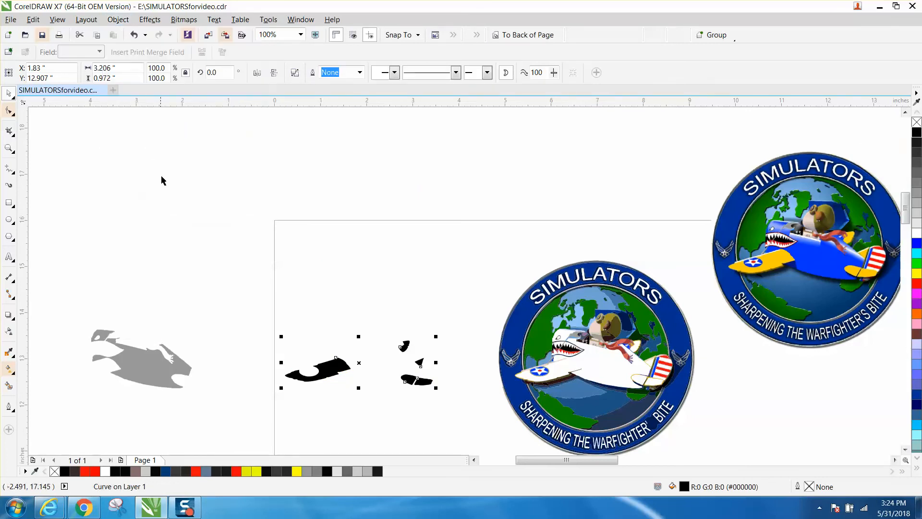
click(141, 364)
key(Right)
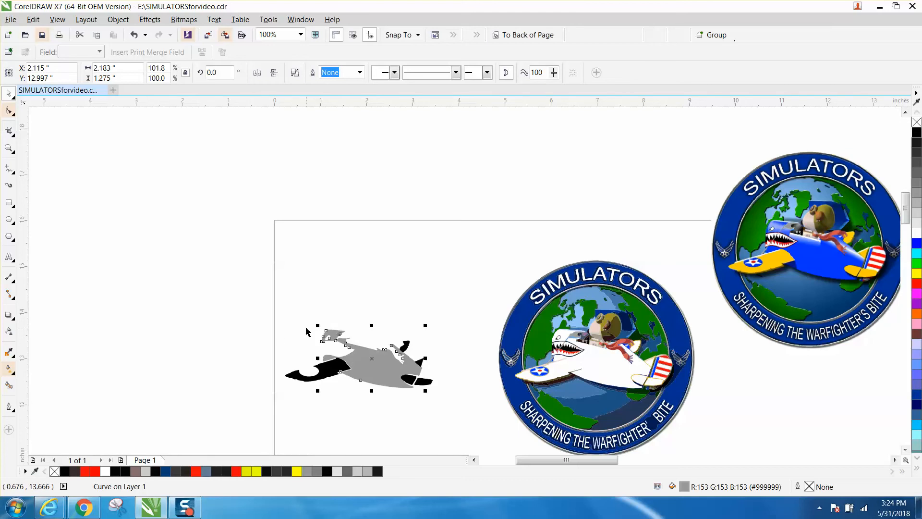
click(367, 307)
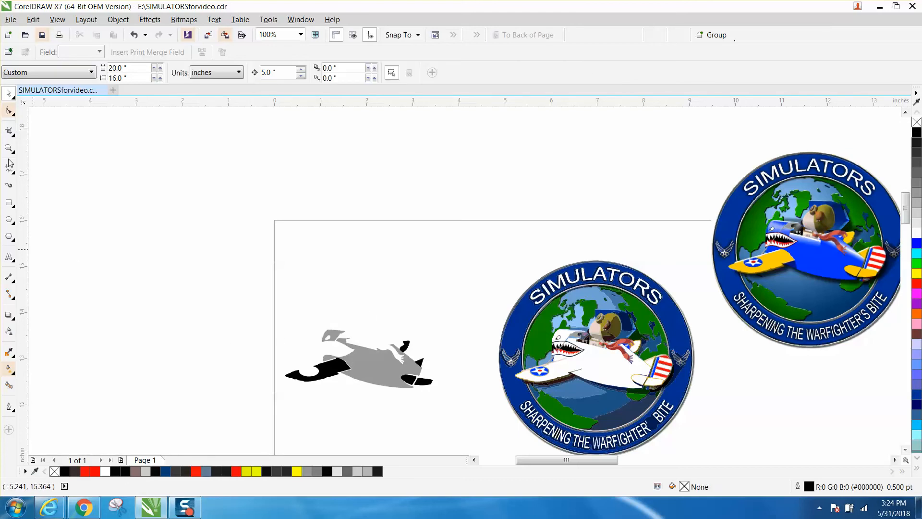
key(F5)
drag(488, 336, 580, 390)
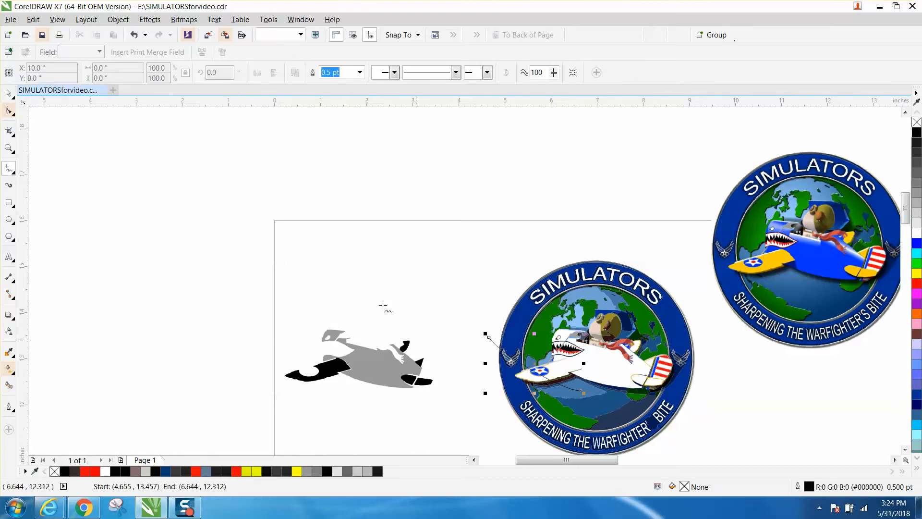
click(7, 94)
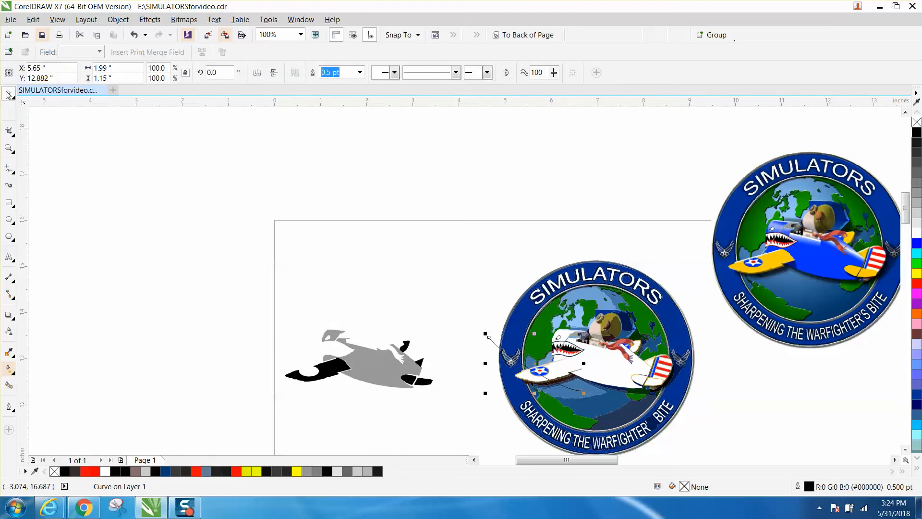
click(134, 35)
Step: Nudge the pilot's pale pink face piece and the small grey goggle piece 5 inches left, out of the logo
click(9, 148)
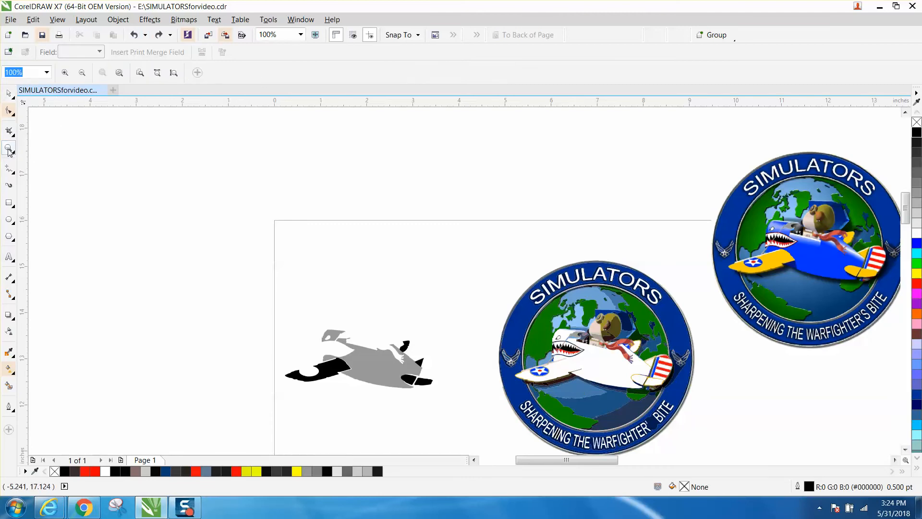
drag(490, 324, 685, 407)
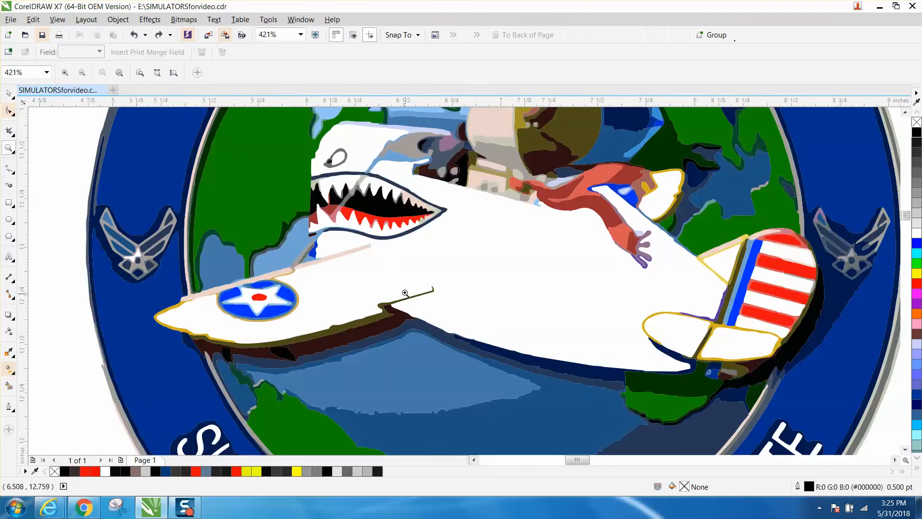
right_click(396, 277)
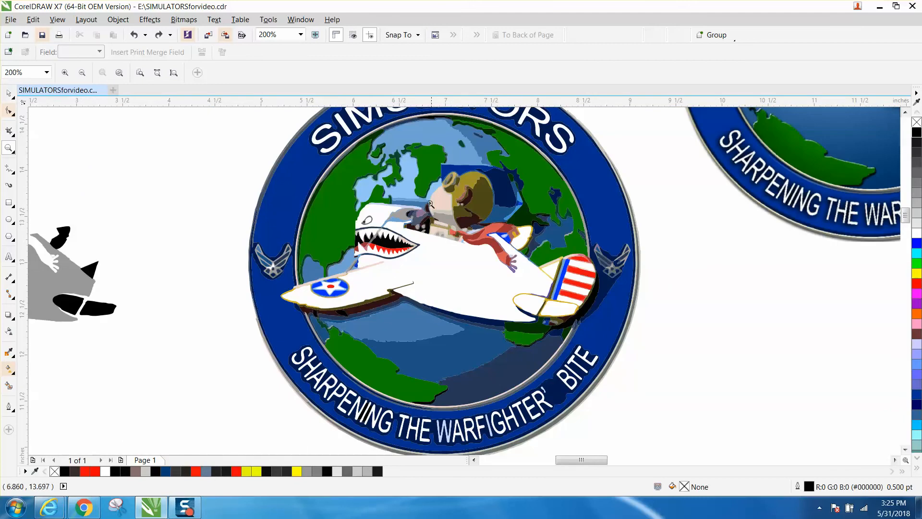
right_click(463, 198)
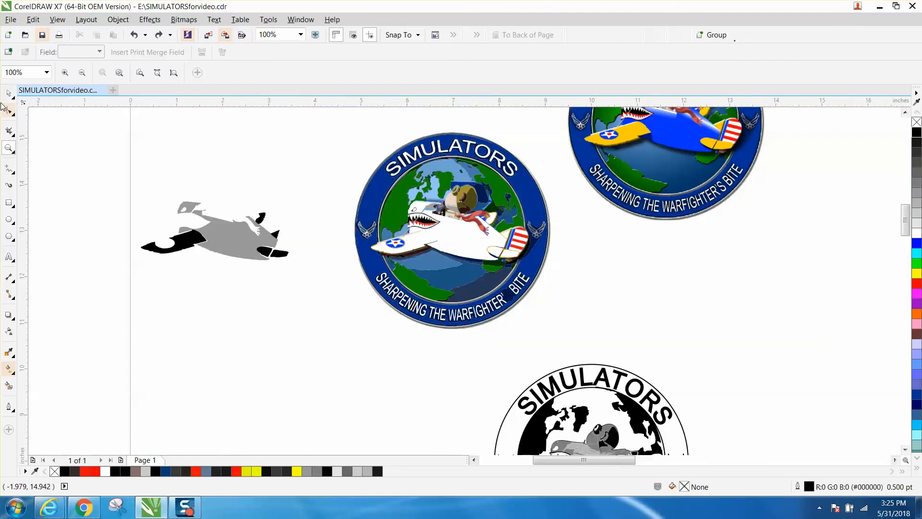
click(9, 94)
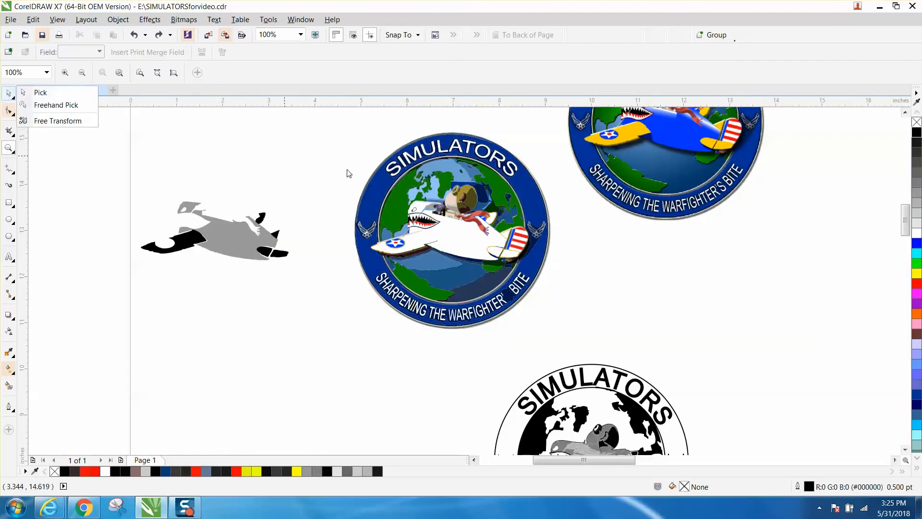
click(41, 93)
key(ctrl+v)
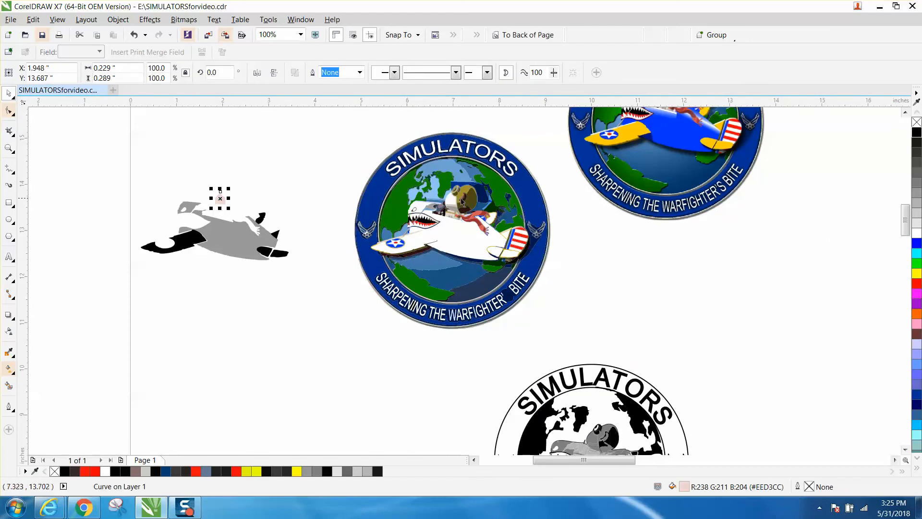
click(455, 192)
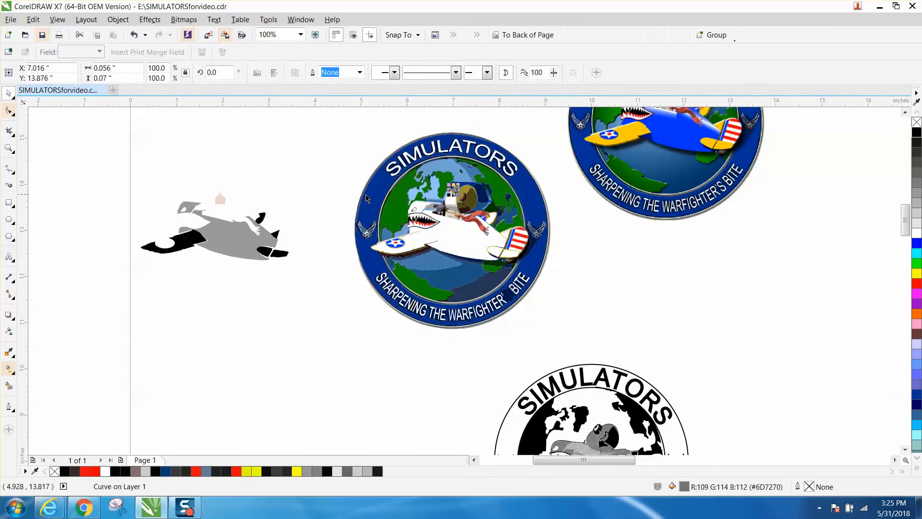
Step: Nudge the helmet's light olive piece and the remaining goggle pieces 5 inches left
click(8, 148)
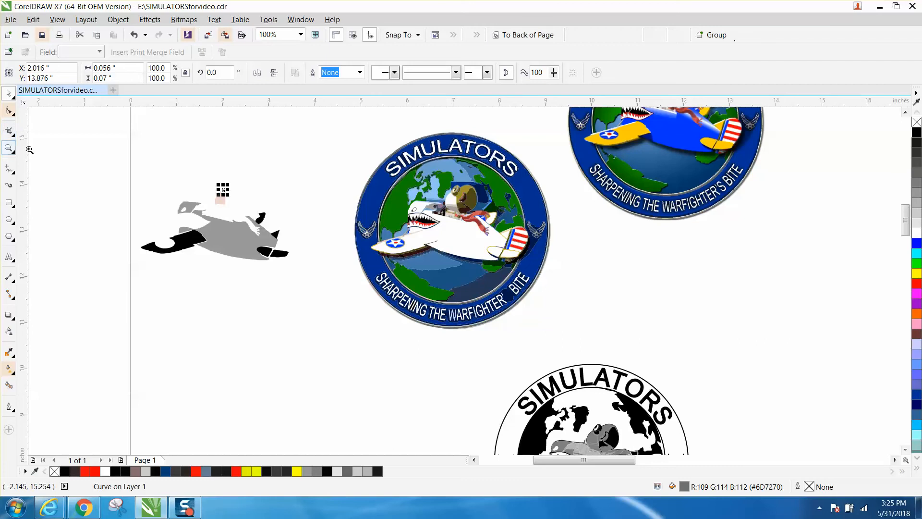
drag(492, 219, 498, 222)
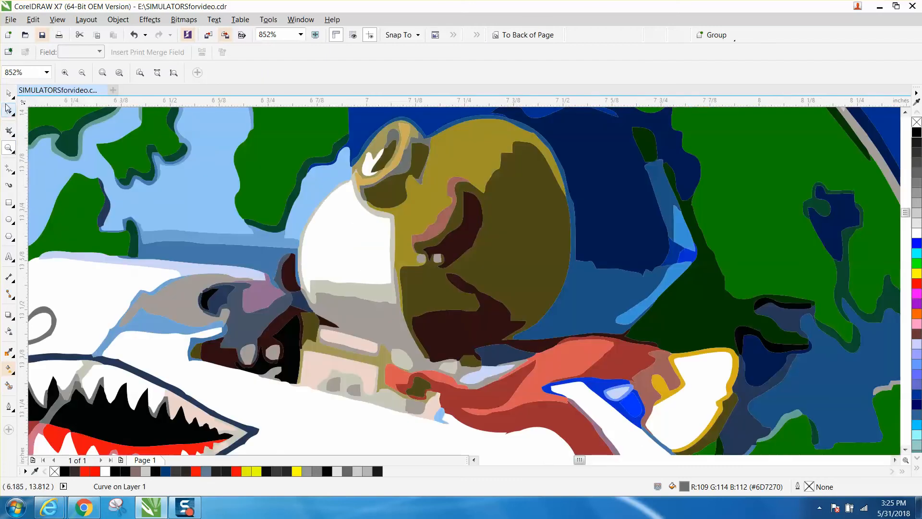
click(411, 212)
key(shift+Page_Down)
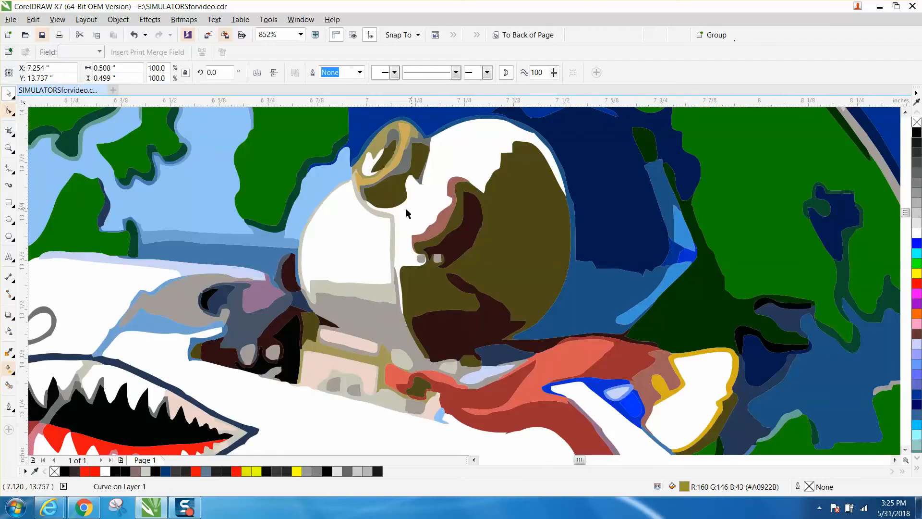
click(390, 189)
key(shift+Page_Down)
click(401, 169)
key(shift+Page_Down)
click(396, 158)
key(shift+Page_Down)
click(391, 151)
key(shift+Page_Down)
click(386, 138)
key(shift+Page_Down)
click(395, 140)
key(shift+Page_Down)
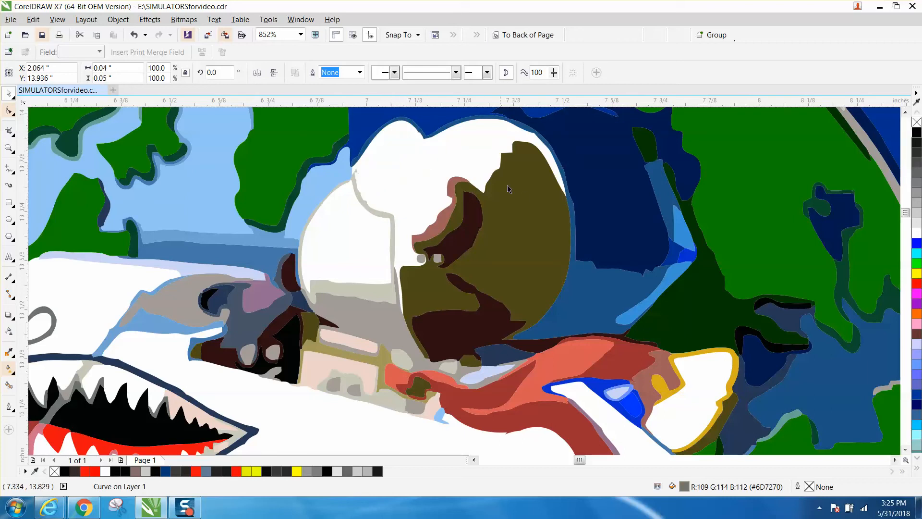
Step: Nudge the helmet's dark olive, brown and maroon pieces and its two small grey dots 5 inches left
click(492, 219)
key(shift+Page_Down)
click(453, 218)
key(shift+Page_Down)
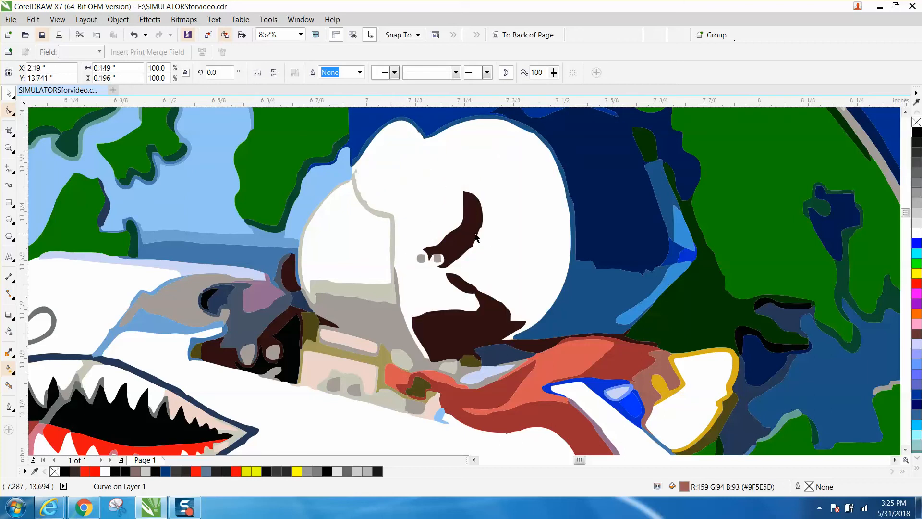
click(465, 236)
key(shift+Page_Down)
click(464, 289)
key(shift+Page_Down)
click(438, 260)
key(shift+Page_Down)
click(420, 259)
key(shift+Page_Down)
Step: Nudge the grey jaw piece and the beige face outline 5 inches left
click(388, 322)
key(shift+Page_Down)
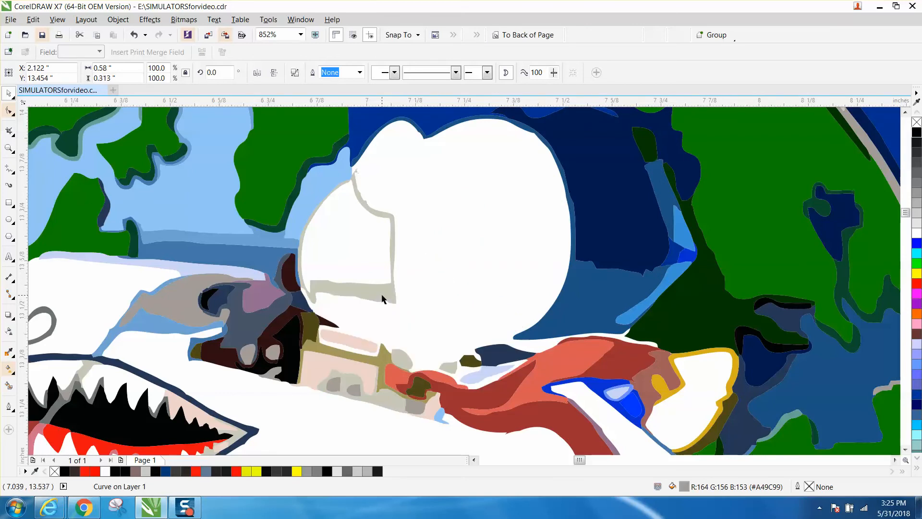
click(384, 299)
key(shift+Page_Down)
Step: Nudge the light and dark red scarf pieces left, out of the logo, in 5-inch steps
click(498, 357)
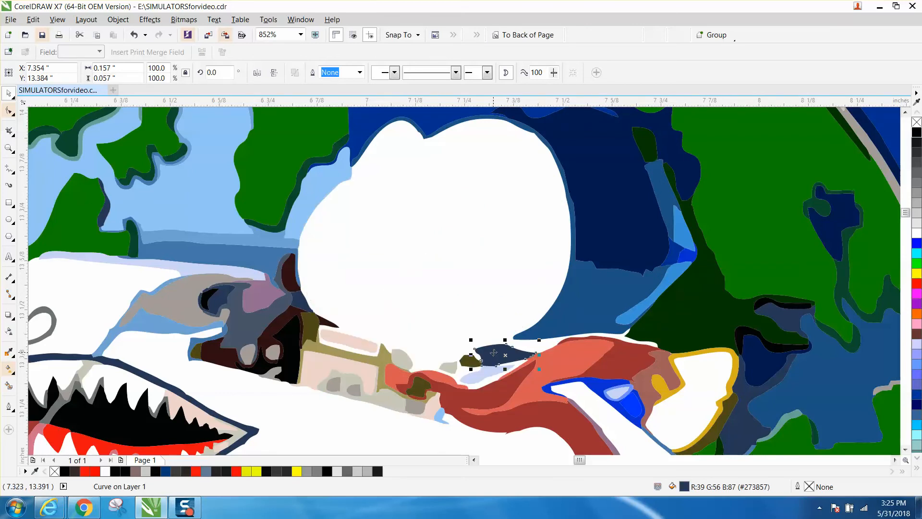
click(555, 395)
key(shift+Page_Down)
click(477, 401)
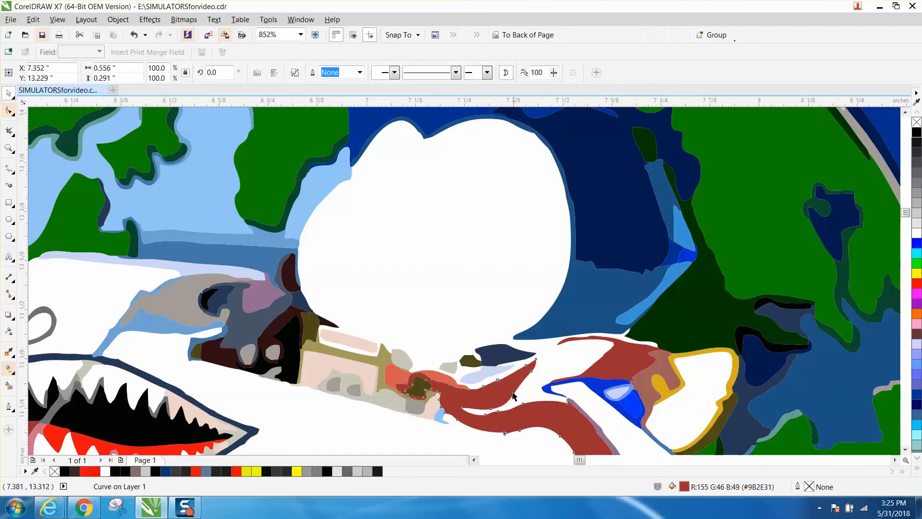
key(shift+Page_Down)
key(Left)
click(436, 380)
key(shift+Page_Down)
click(613, 377)
key(shift+Page_Down)
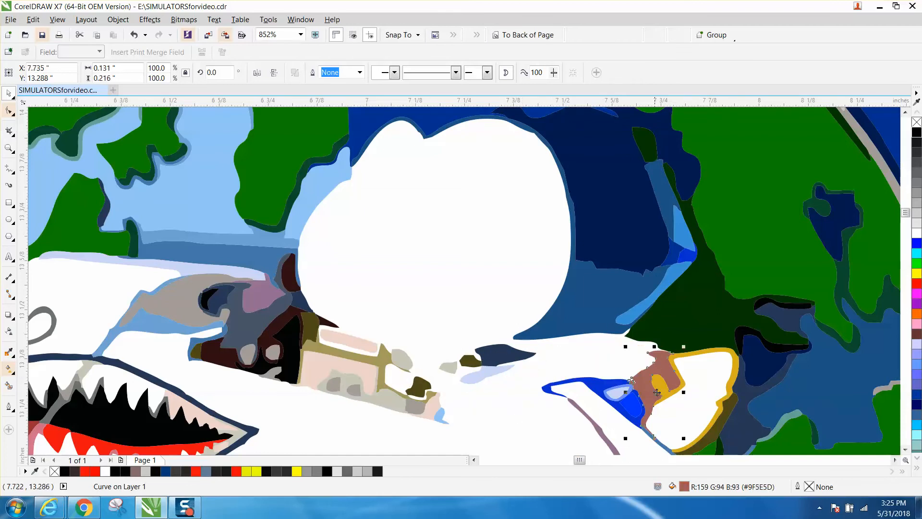
Step: Nudge the brown piece at the scarf's upper end, the adjoining yellow pieces and the bright blue piece 5 inches left
key(shift+Page_Down)
click(678, 379)
key(shift+Page_Down)
click(637, 407)
key(shift+Page_Down)
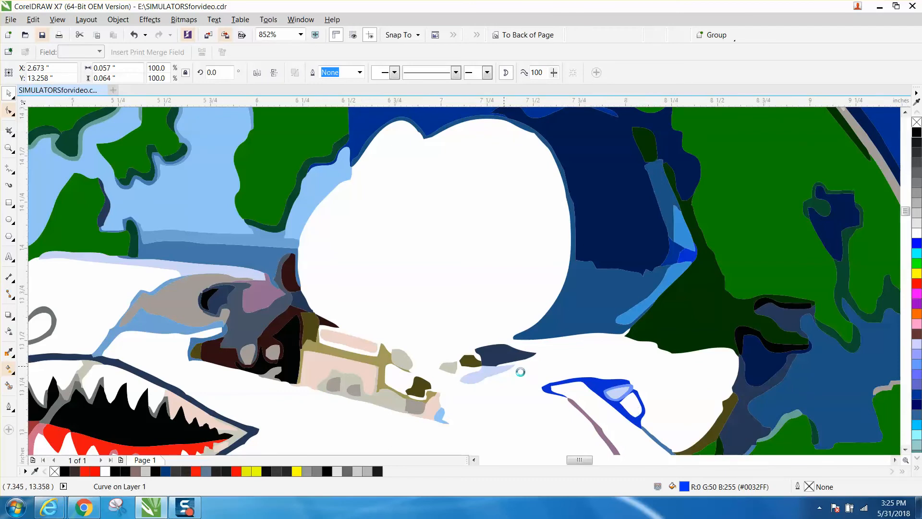
Step: Nudge the stray dark red scarf piece 5 inches right, back under the separated pilot's head
scroll(533, 375, down, 5)
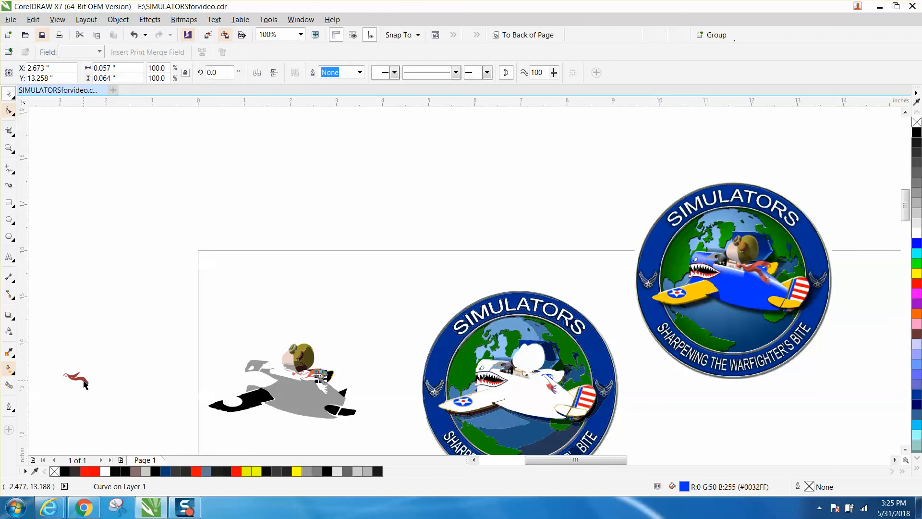
click(80, 379)
key(Right)
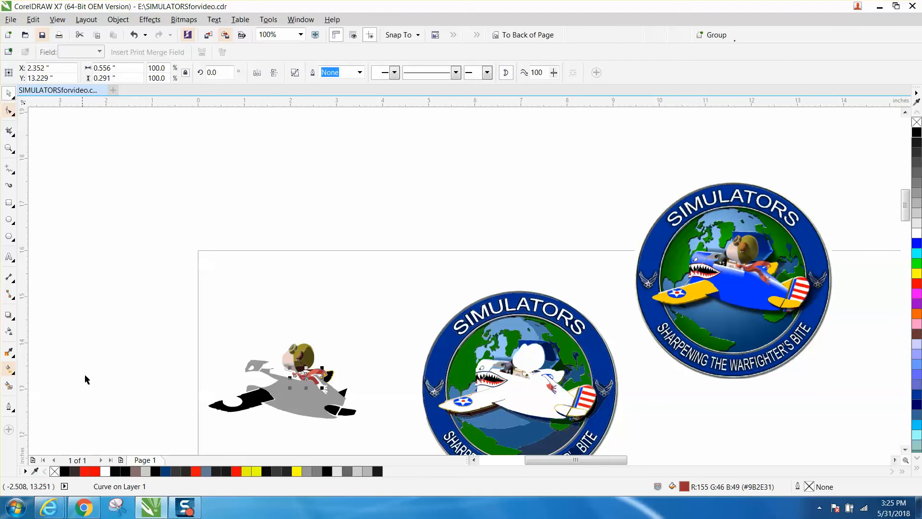
click(8, 148)
mouse_move(221, 311)
mouse_down()
mouse_move(361, 418)
mouse_move(428, 452)
mouse_up()
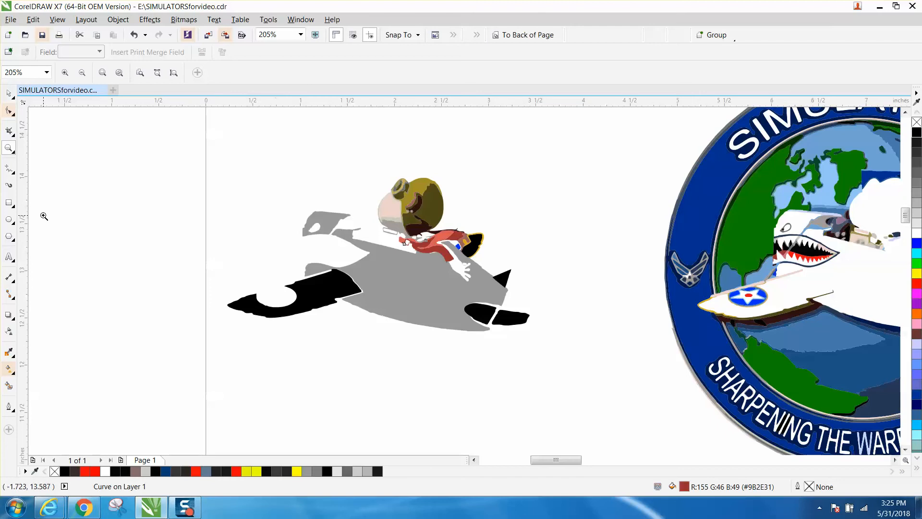
right_click(59, 226)
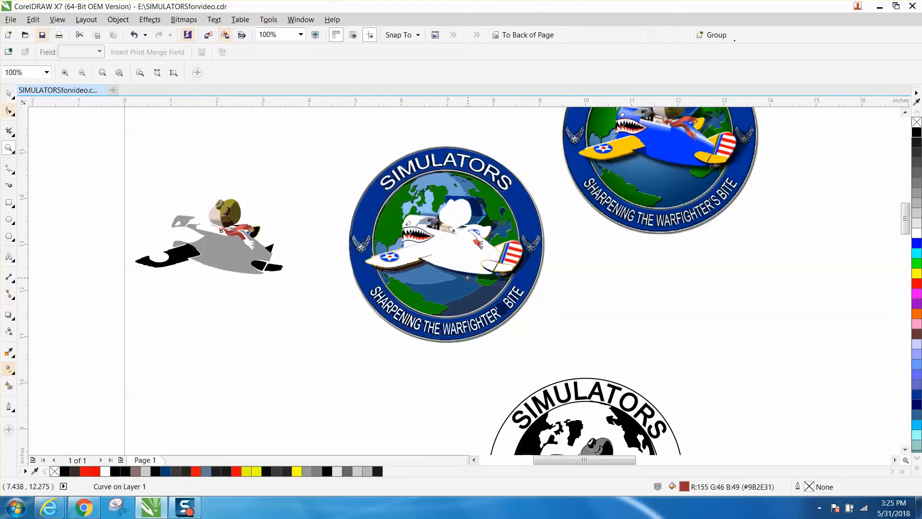
Step: Nudge the red pieces at the scarf's lower end and the purple and violet fringe pieces 5 inches left
click(12, 151)
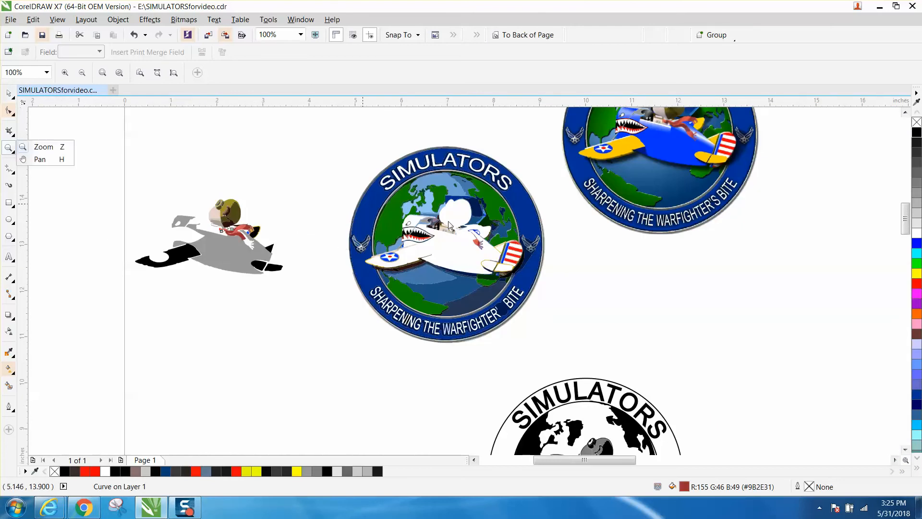
key(h)
drag(466, 232, 473, 241)
click(16, 155)
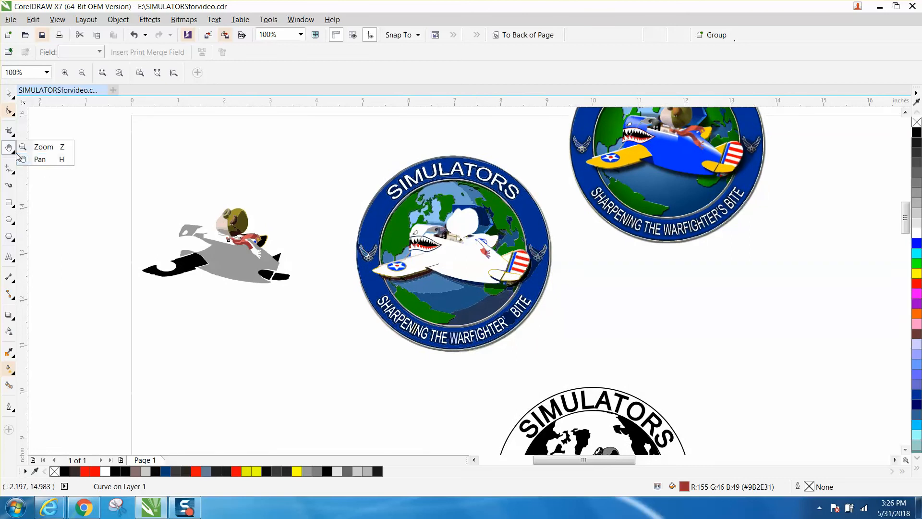
click(40, 147)
drag(483, 256, 550, 287)
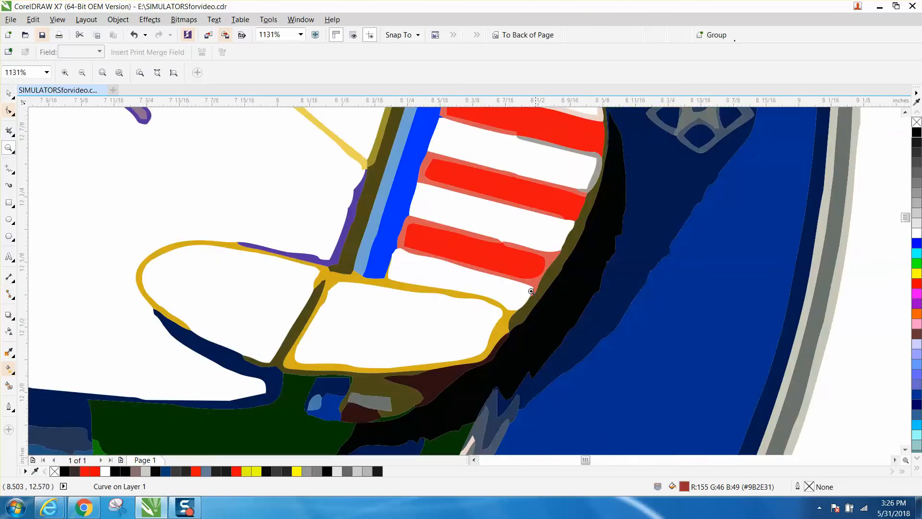
key(F3)
click(8, 92)
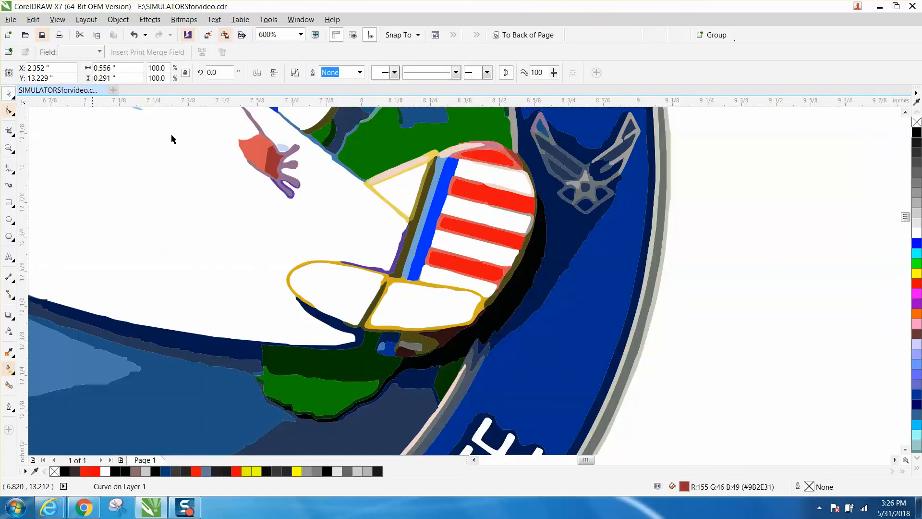
click(251, 149)
key(Delete)
key(Delete)
click(290, 158)
key(Delete)
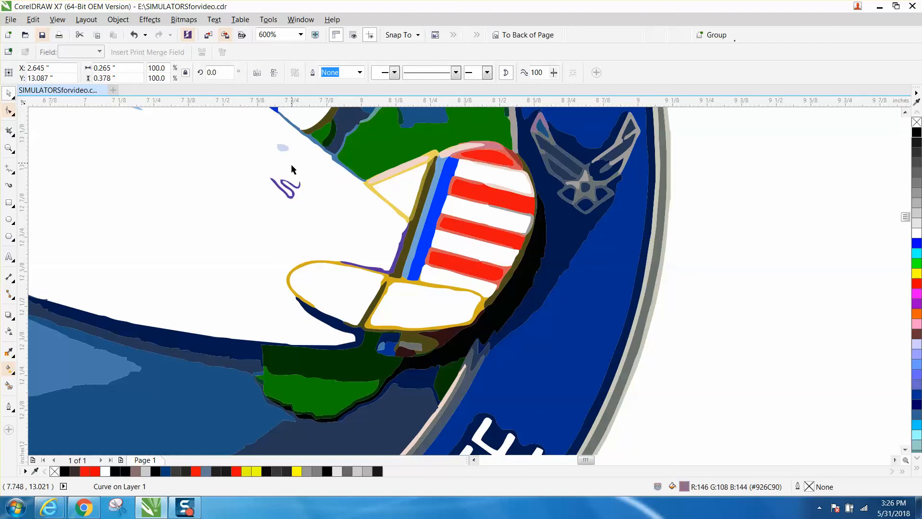
click(295, 186)
Step: Nudge the grey fuselage and the combined black wing and tail curve 5 inches down, clear of the pilot pieces
scroll(313, 196, down, 3)
scroll(334, 212, down, 1)
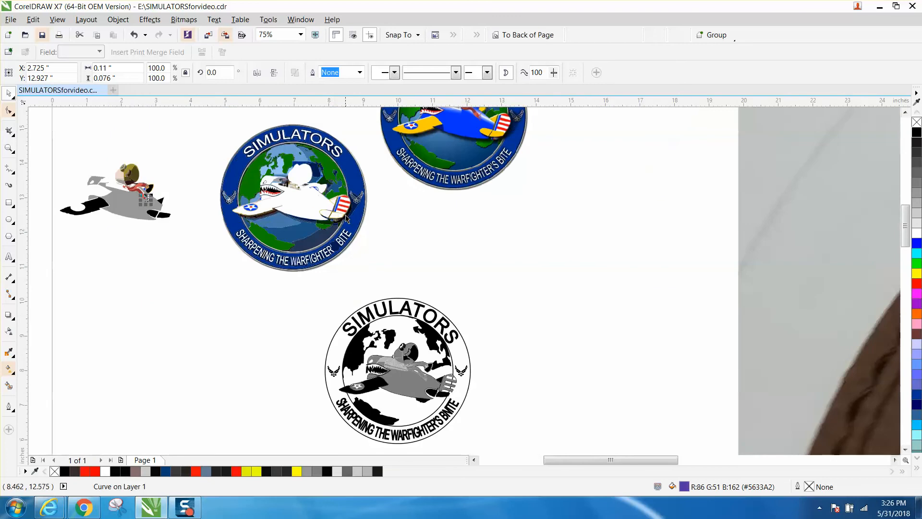
click(129, 207)
key(Down)
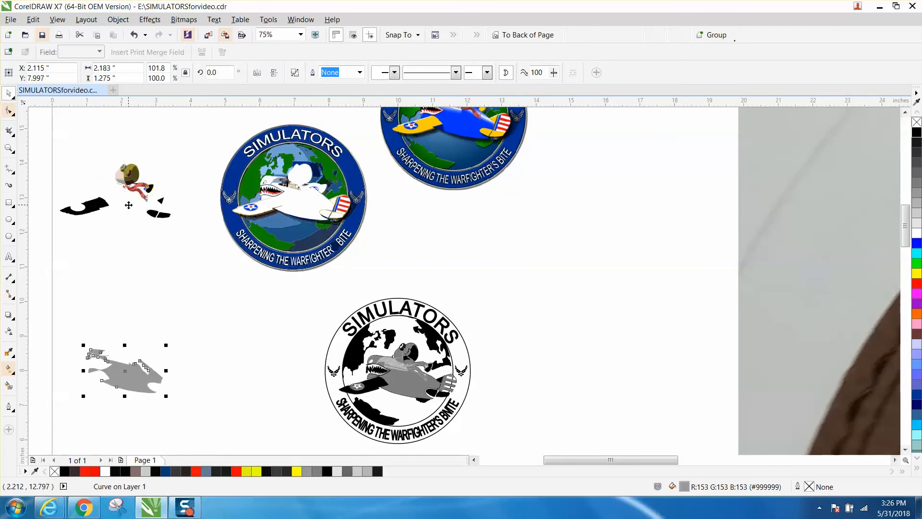
click(101, 199)
key(Down)
Step: Fill all the separated pilot head and scarf pieces with grey (#999999)
drag(99, 145, 160, 205)
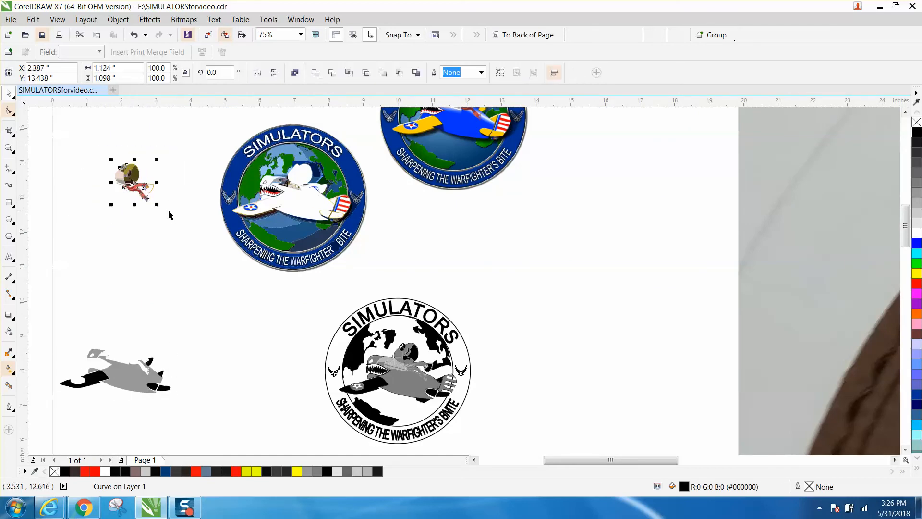
click(11, 149)
click(105, 154)
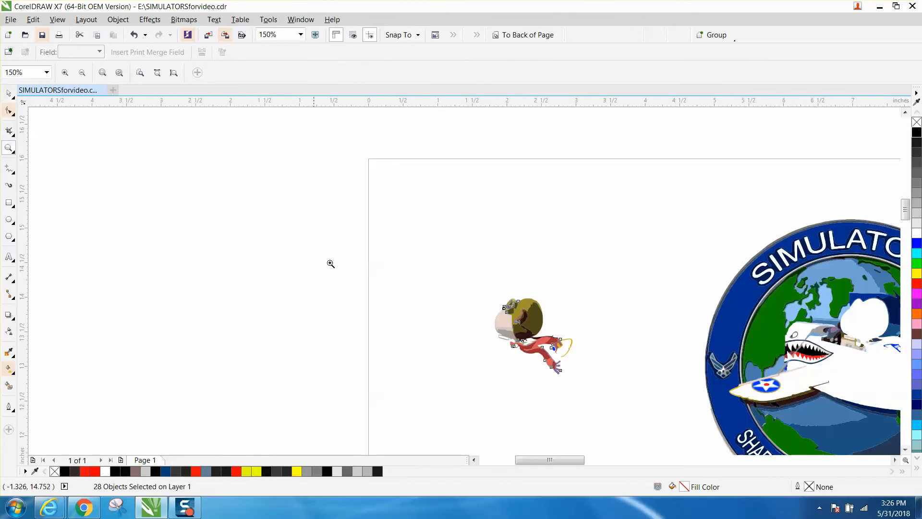
drag(479, 288, 596, 387)
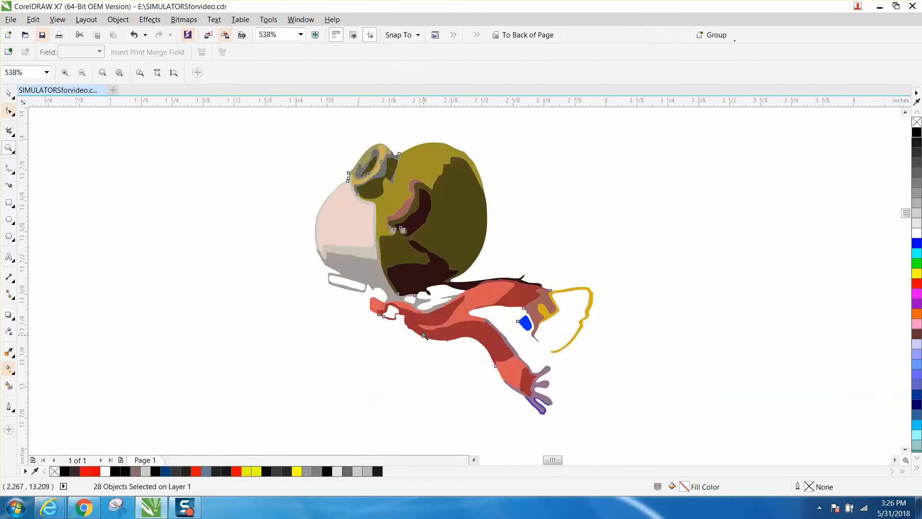
click(9, 93)
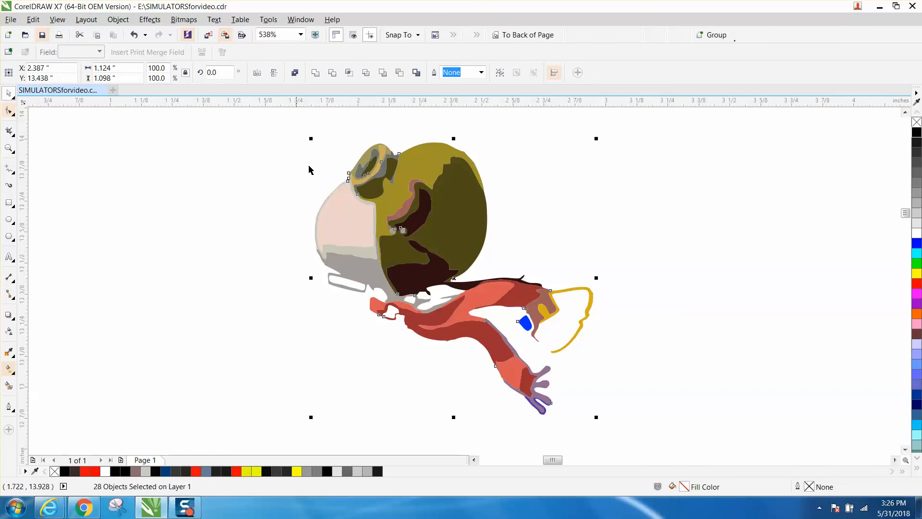
click(917, 197)
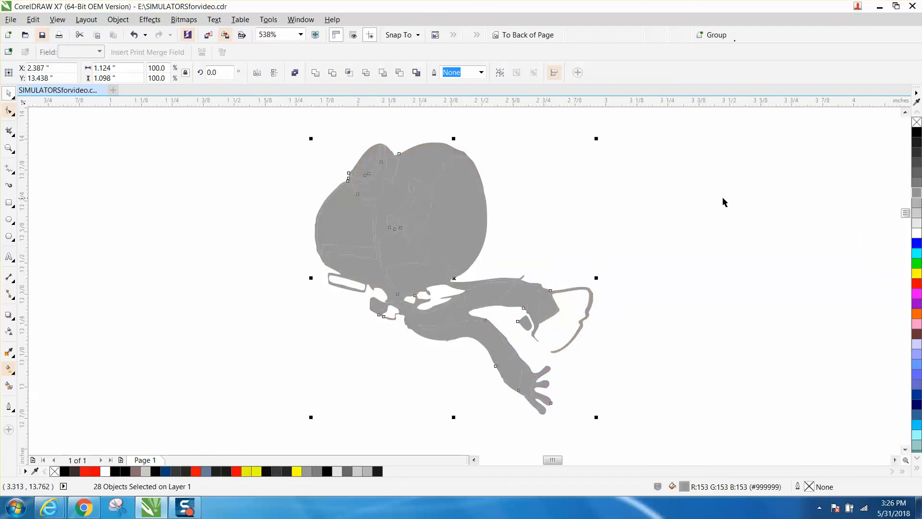
Step: Fill the large curve at the back of the separated pilot's head with black (#000000)
scroll(550, 187, down, 5)
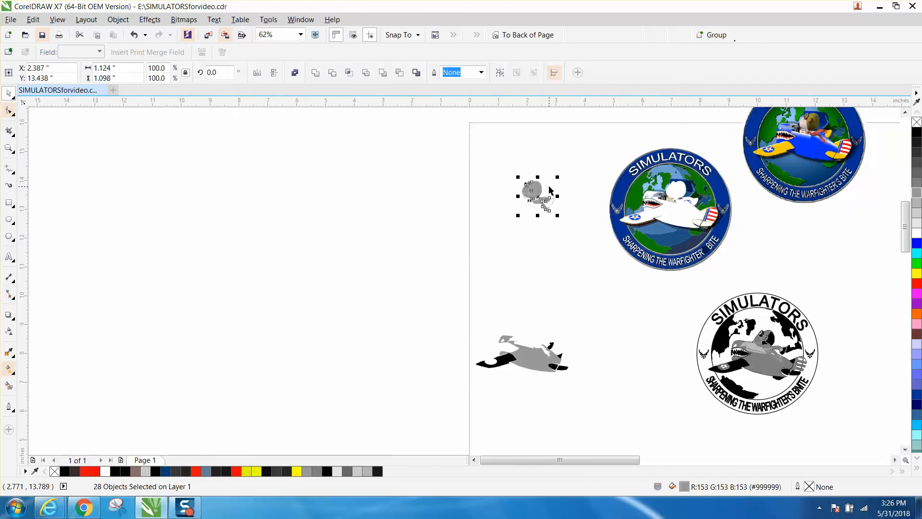
scroll(548, 187, up, 2)
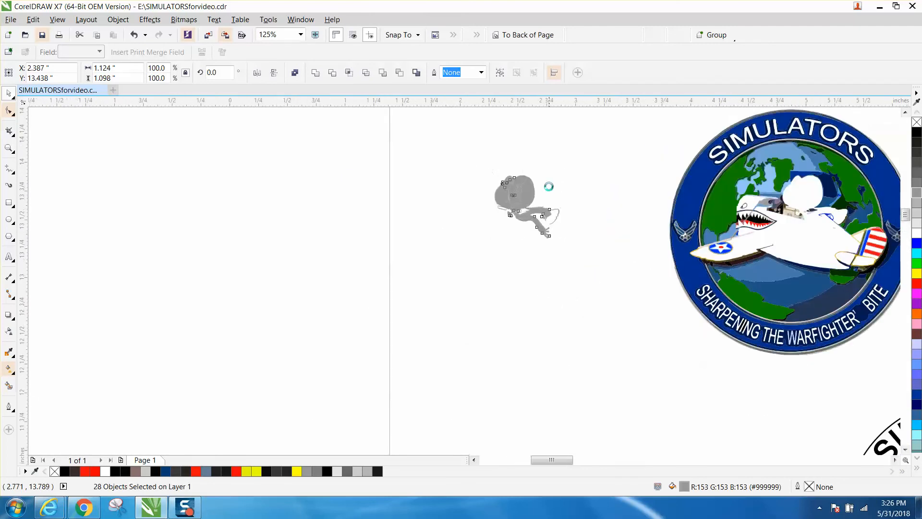
scroll(549, 188, up, 2)
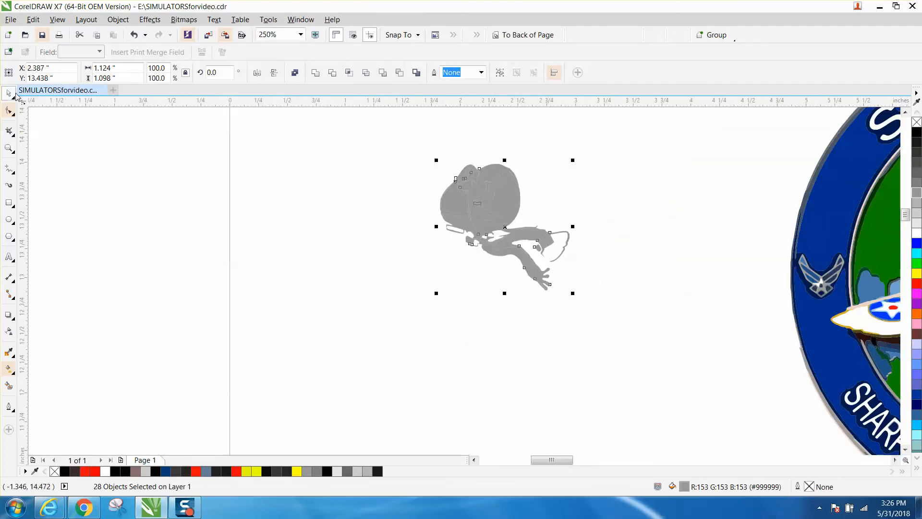
click(164, 140)
click(508, 198)
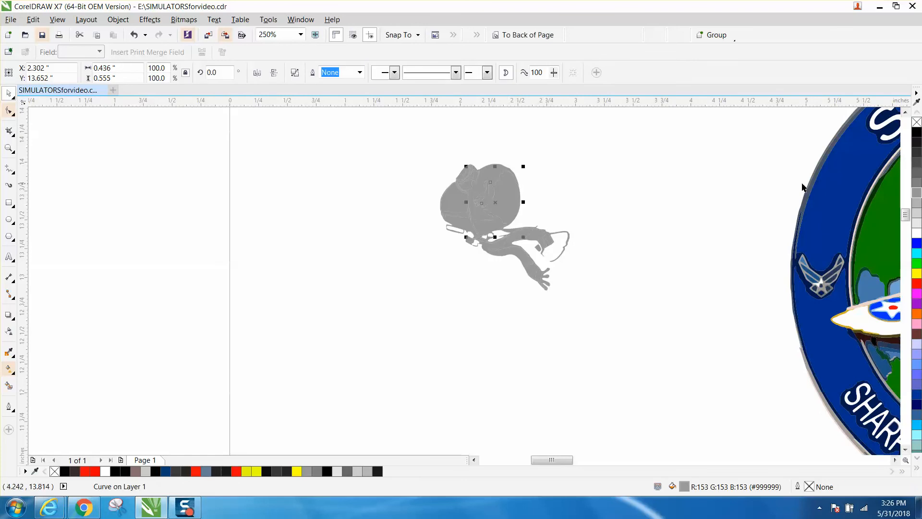
click(917, 134)
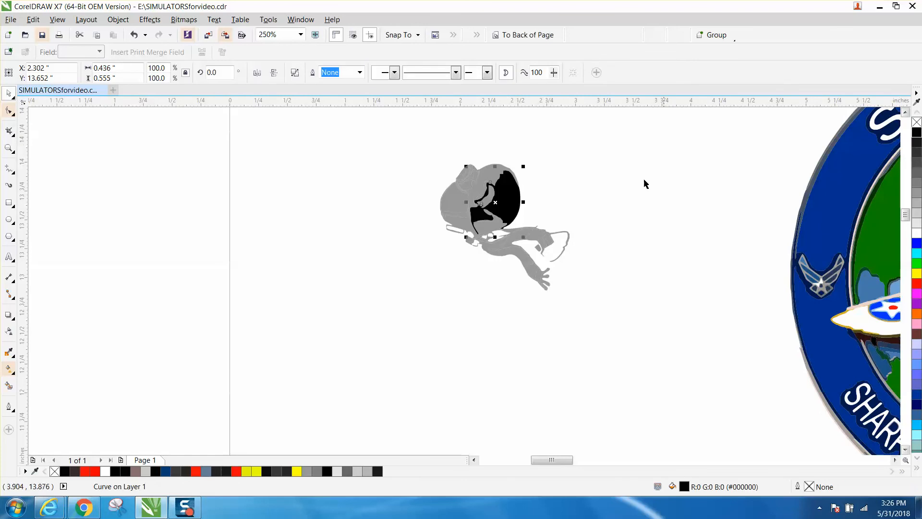
Step: Delete three small grey pieces inside the pilot's goggle lens to open it up
click(12, 151)
click(43, 146)
drag(437, 157, 559, 227)
key(space)
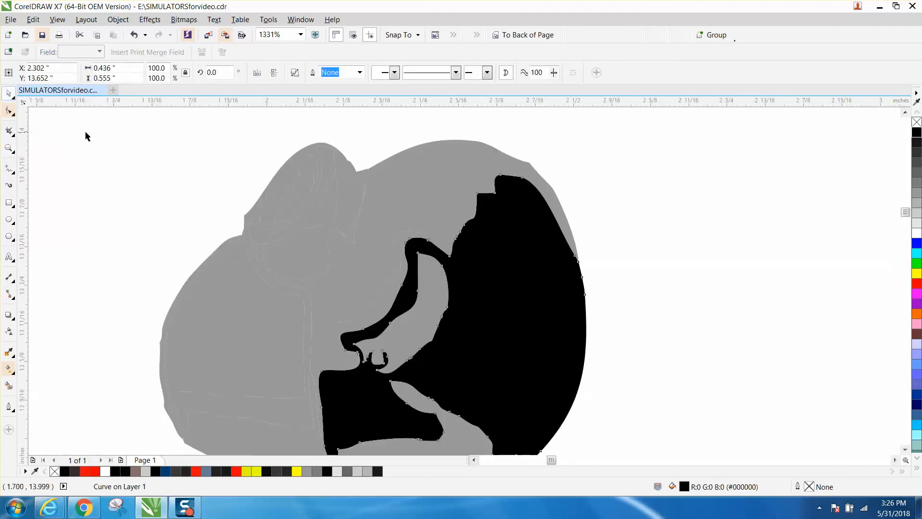
click(85, 130)
click(300, 191)
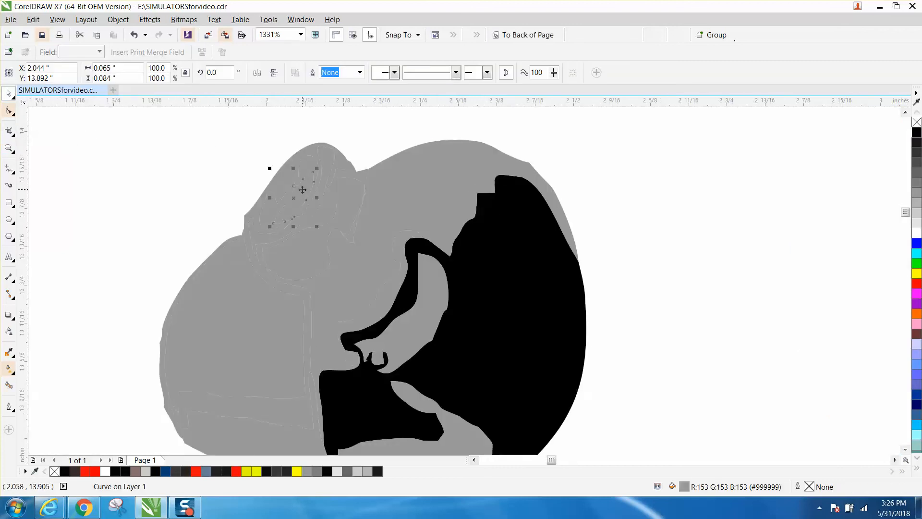
key(Delete)
click(301, 174)
key(Delete)
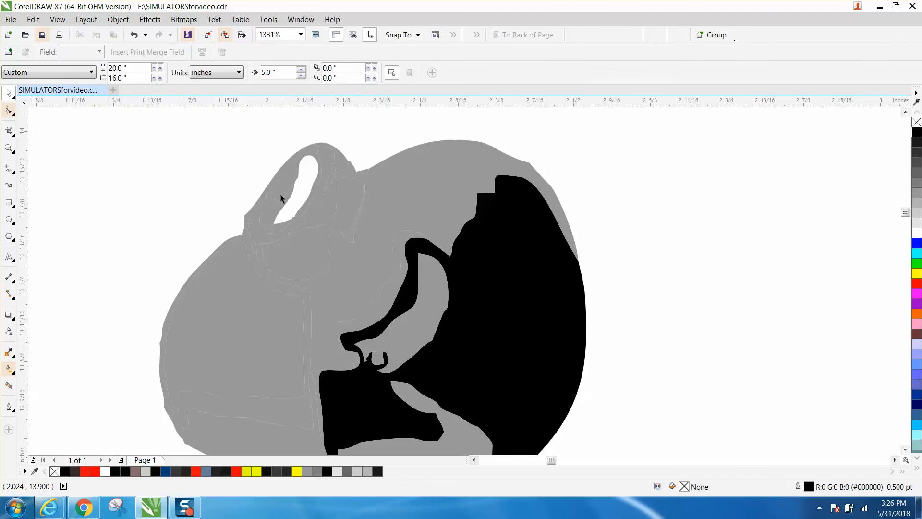
click(273, 207)
key(Delete)
scroll(317, 219, down, 5)
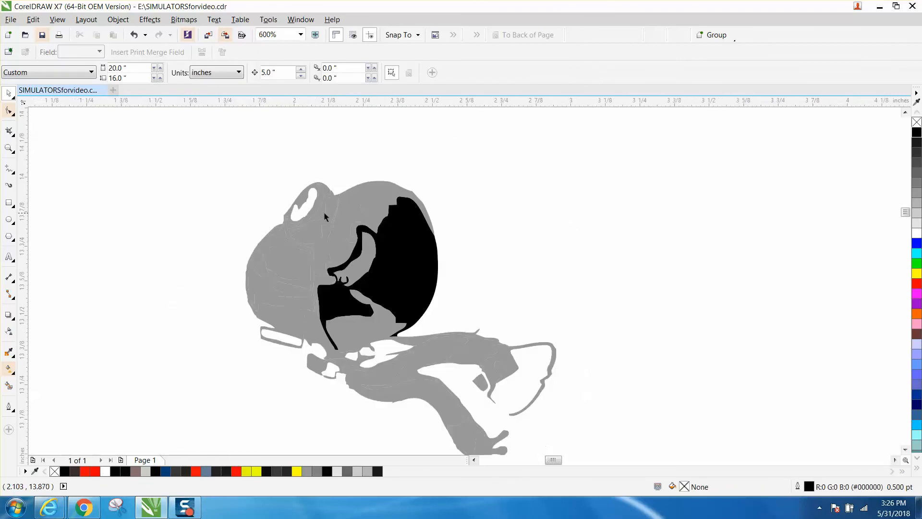
Step: Select all the separated pilot head and scarf pieces together
scroll(323, 212, down, 2)
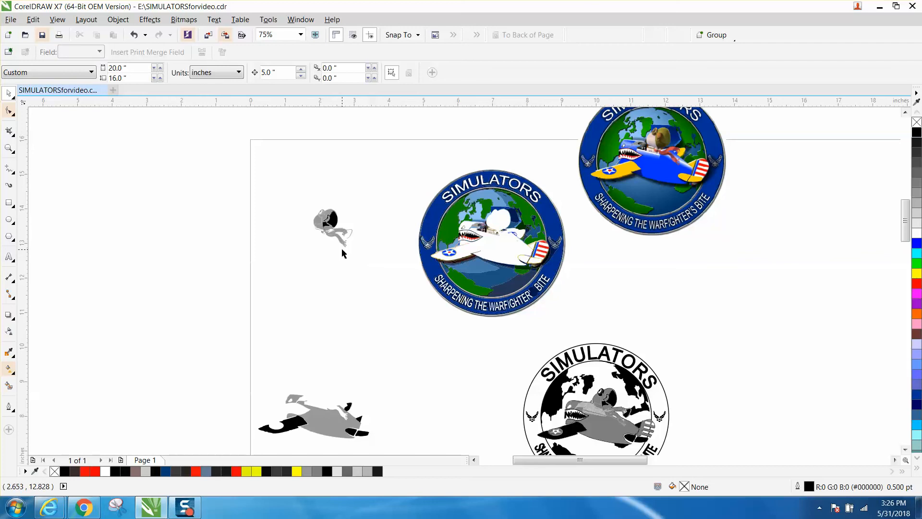
drag(296, 184, 377, 270)
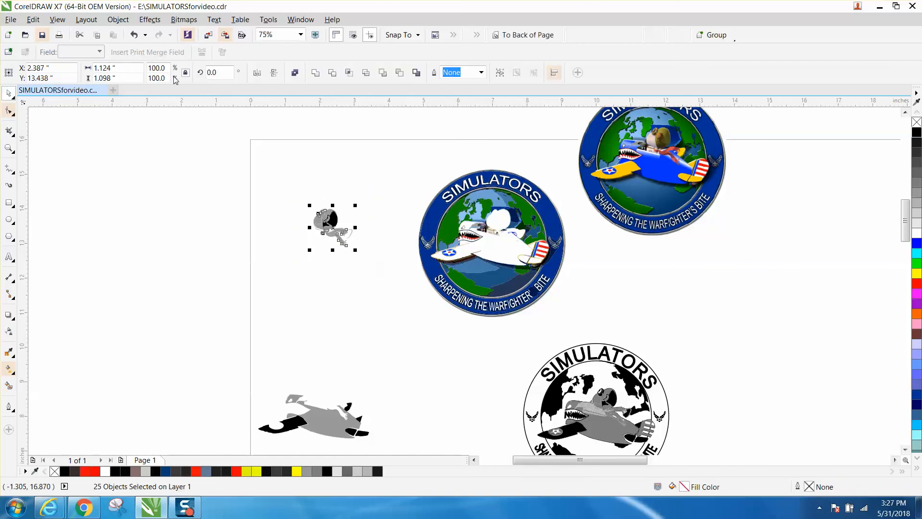
Step: Try to combine the selected pilot pieces into one curve
click(118, 19)
click(144, 149)
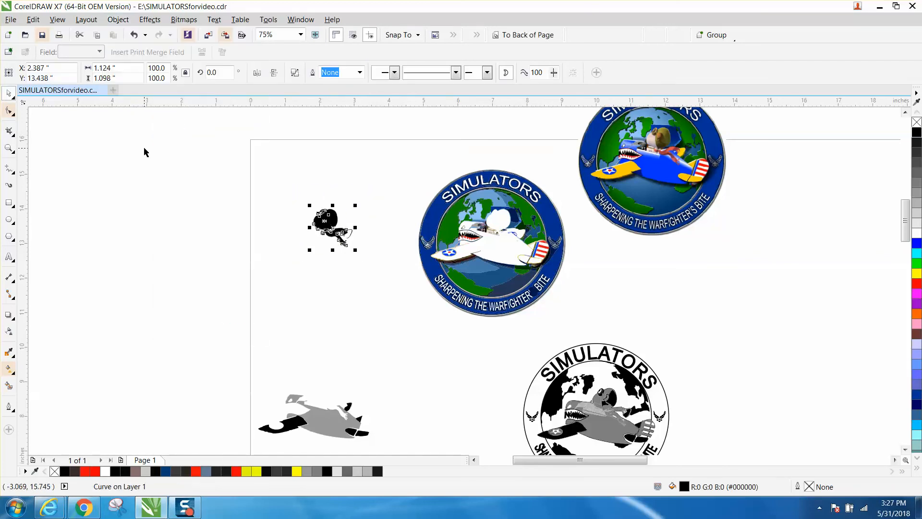
click(134, 35)
Step: Group the selected pilot head and scarf pieces
click(118, 20)
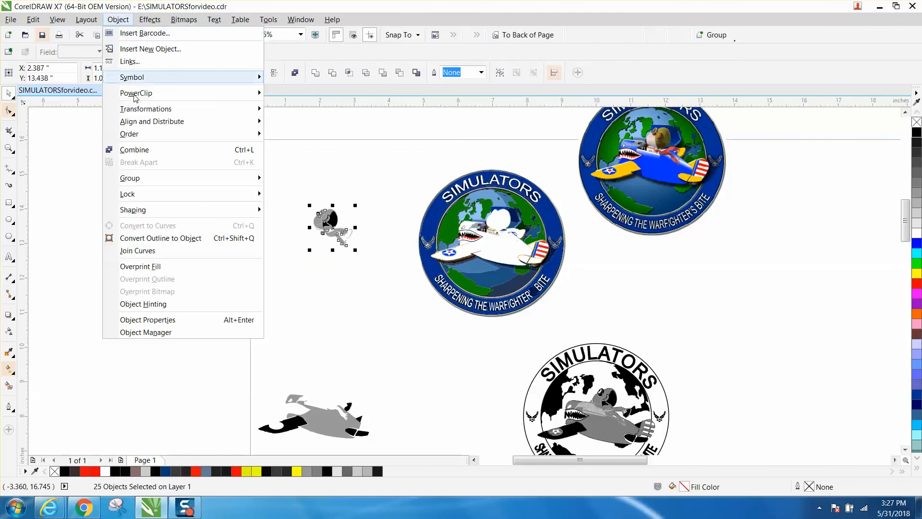
mouse_move(149, 180)
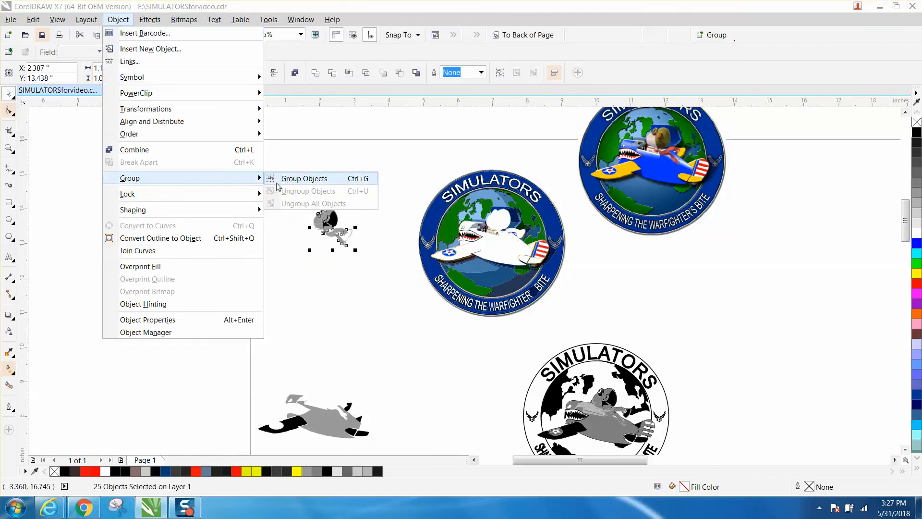
click(282, 179)
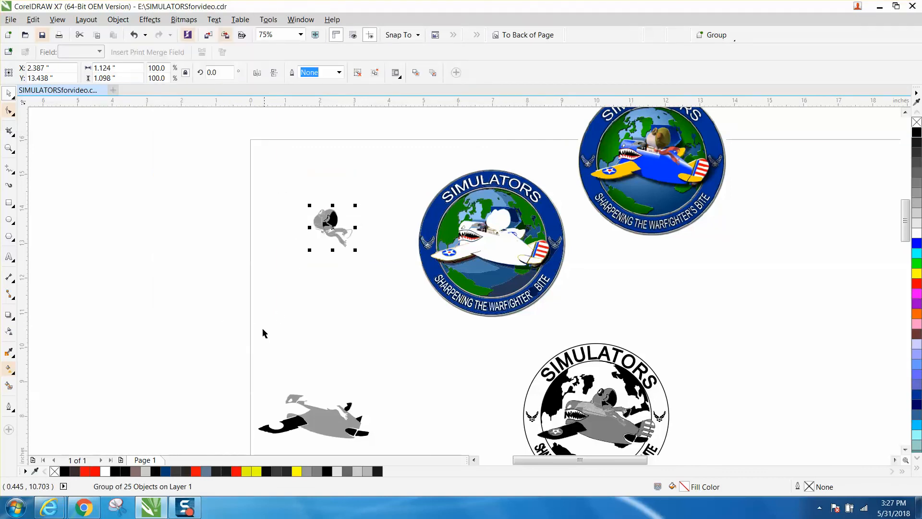
Step: Nudge the grey fuselage and the black wing and tail curve 5 inches up, back under the grouped pilot
drag(233, 377, 413, 442)
key(Up)
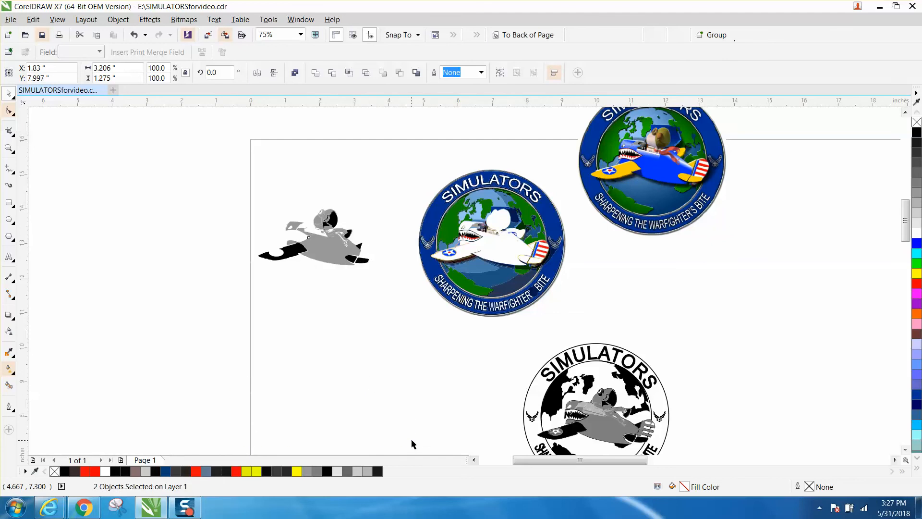
click(402, 378)
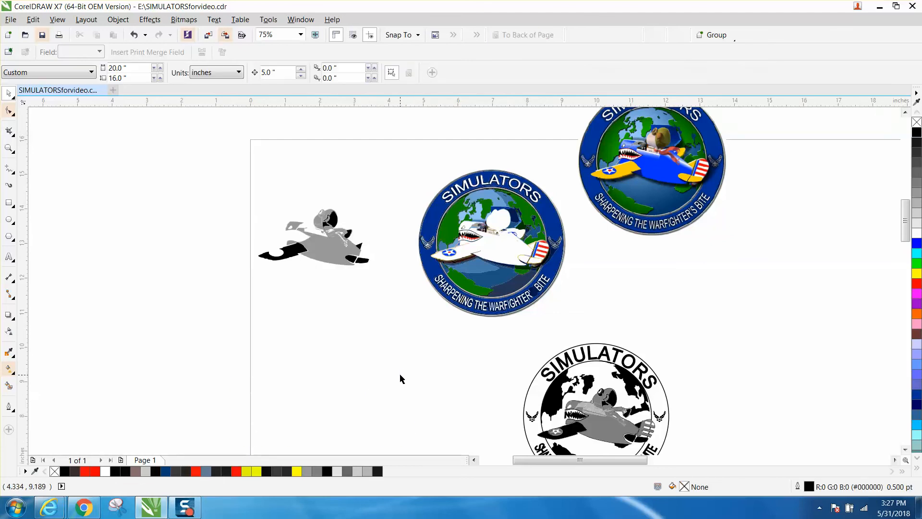
Step: Examine the remaining traced colour logo and the photo of the engraved leather patch
click(10, 151)
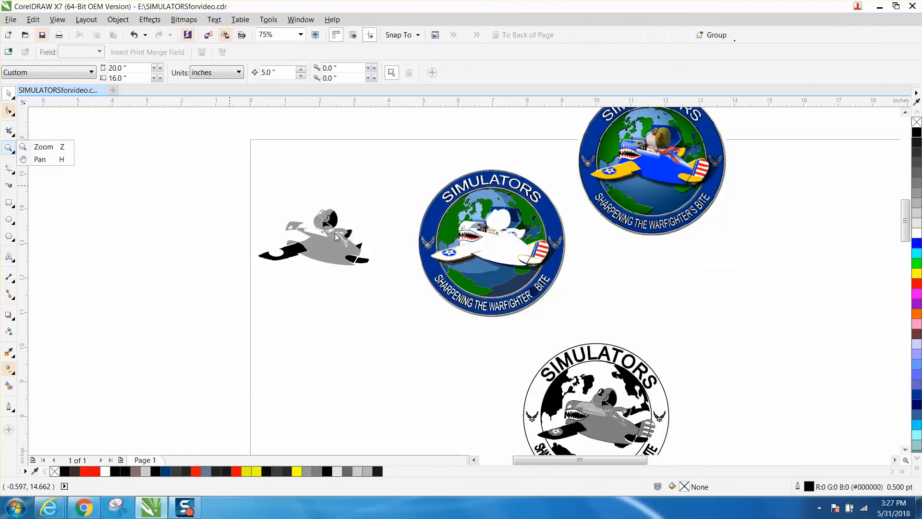
click(44, 146)
drag(377, 164, 585, 318)
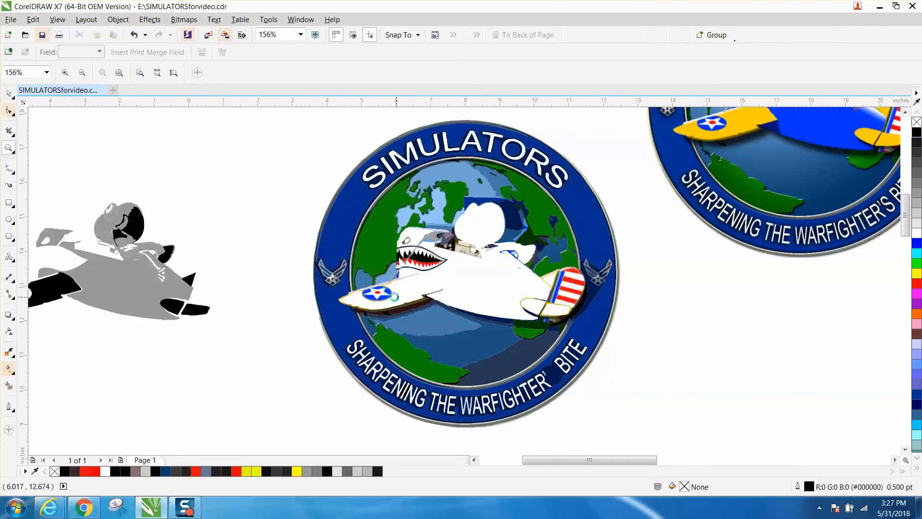
right_click(394, 296)
scroll(383, 290, down, 2)
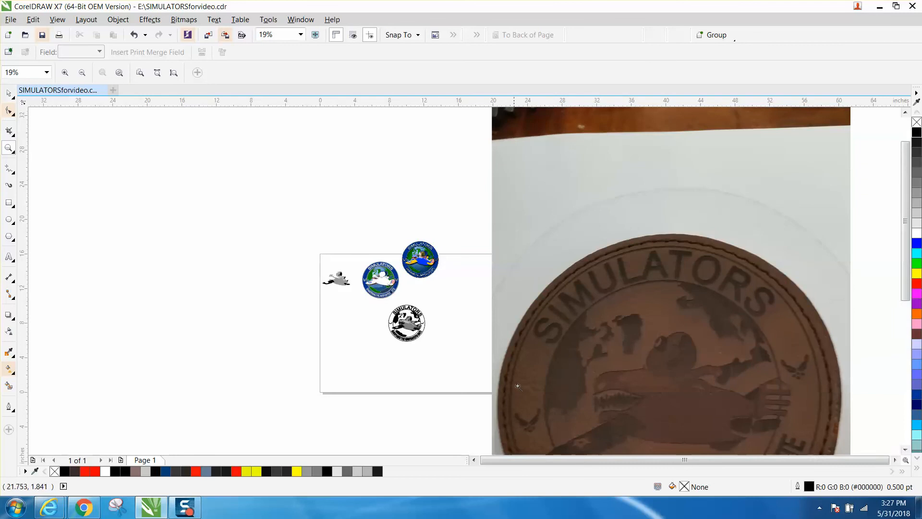
drag(569, 433, 593, 450)
scroll(480, 360, down, 3)
scroll(322, 252, down, 4)
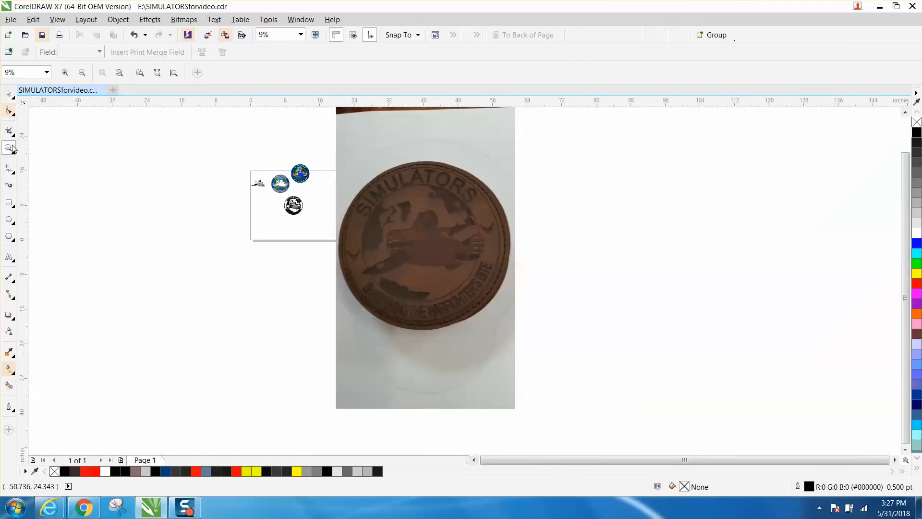
Step: Nudge the large green landmass on the globe's left side 5 inches left and fill it with black
click(15, 150)
click(43, 147)
drag(229, 169, 339, 242)
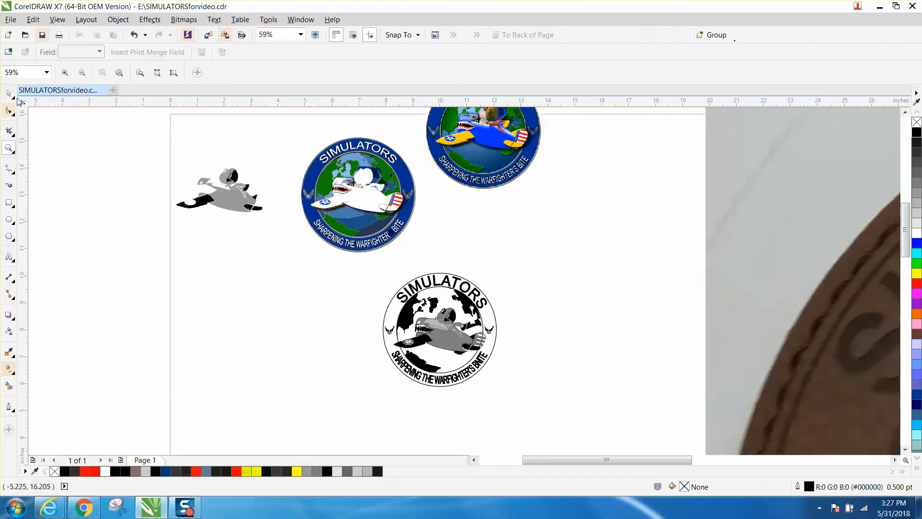
drag(125, 147, 129, 149)
scroll(346, 205, down, 10)
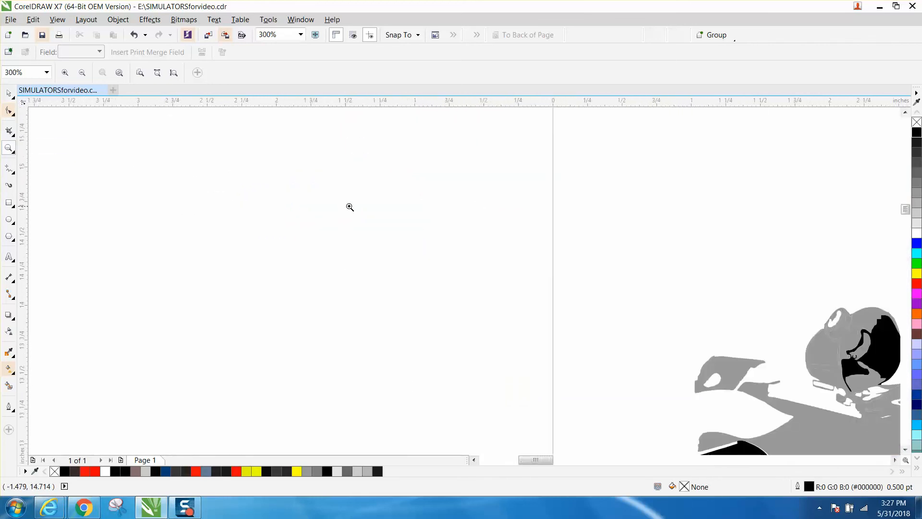
drag(374, 199, 513, 264)
click(9, 94)
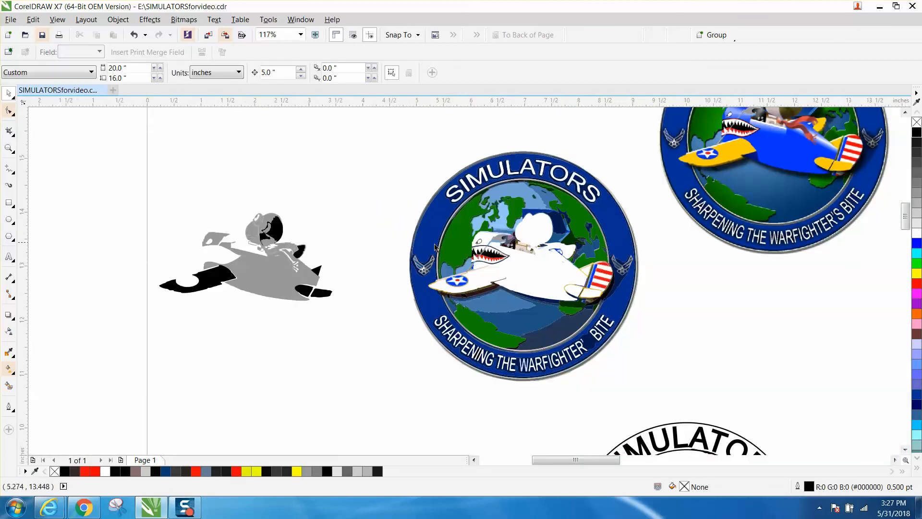
click(449, 249)
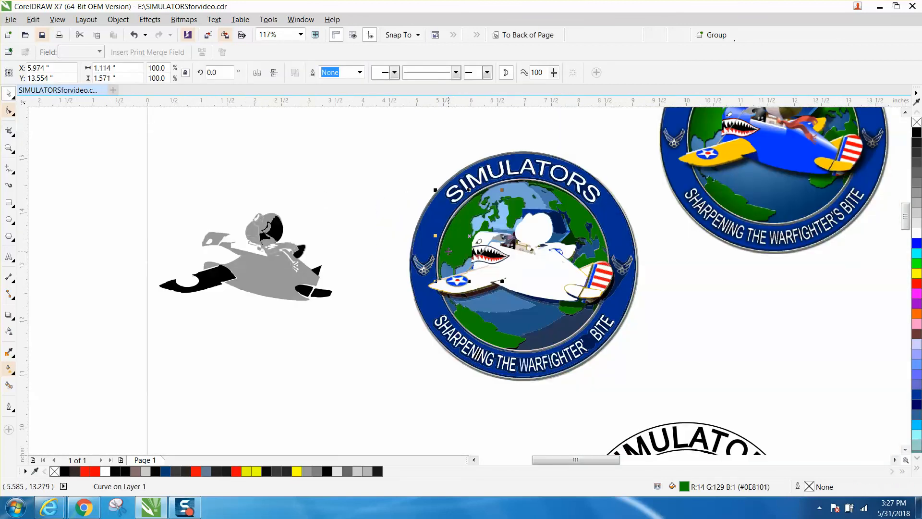
key(Left)
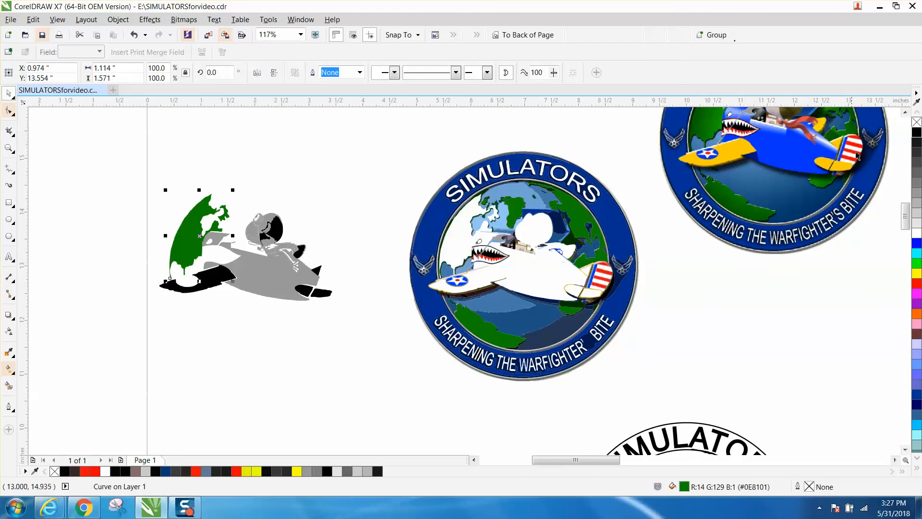
click(916, 132)
Step: Nudge the green landmass on the globe's right side 5 inches left and fill it black, undoing any extra nudge
click(579, 215)
key(Left)
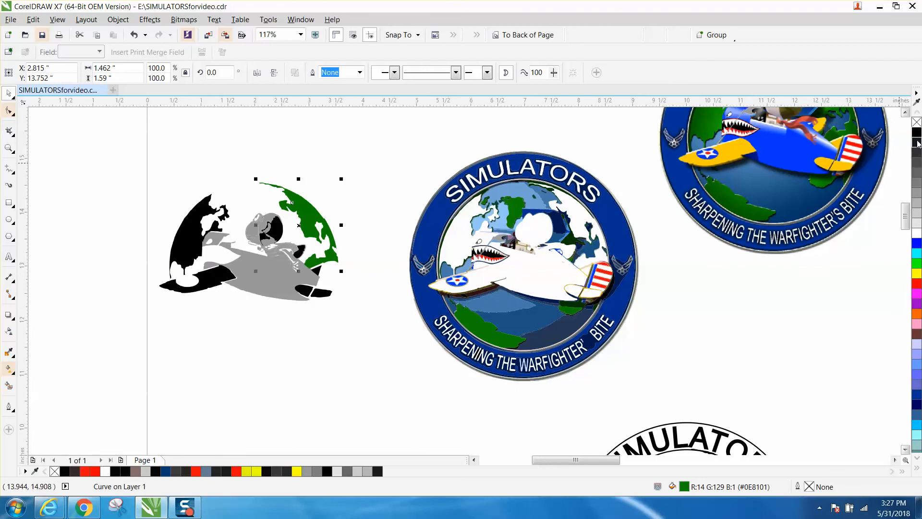
click(917, 133)
key(Left)
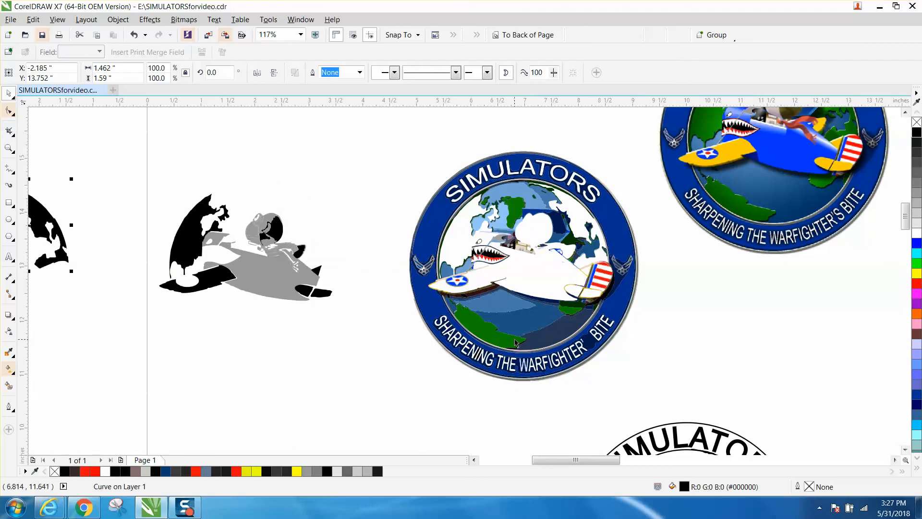
key(ctrl+z)
Step: Nudge the globe's lower green landmass and the small green piece below the tail 5 inches left, filling both with black
click(485, 336)
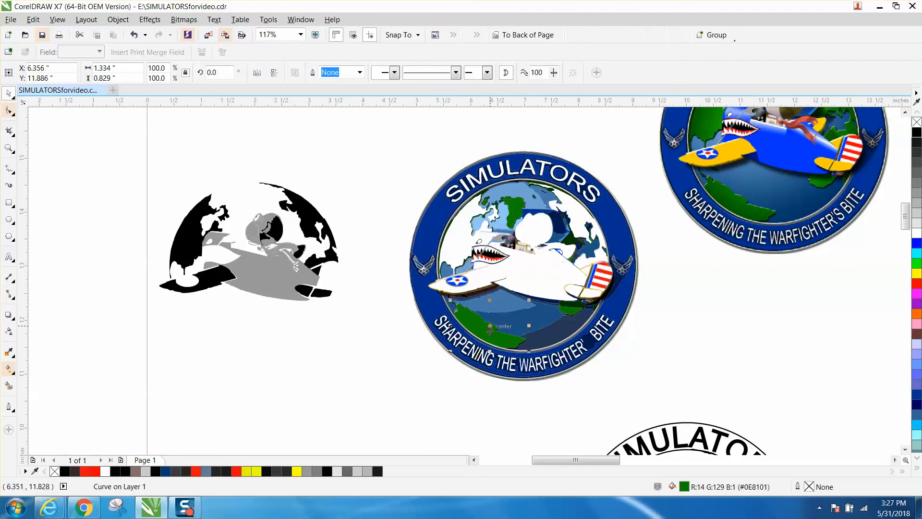
key(Left)
click(916, 132)
click(572, 313)
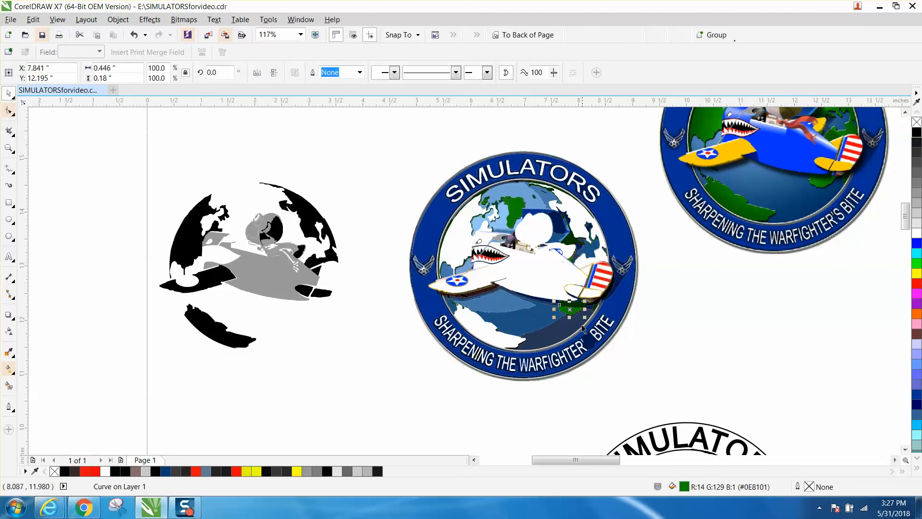
key(Left)
click(917, 134)
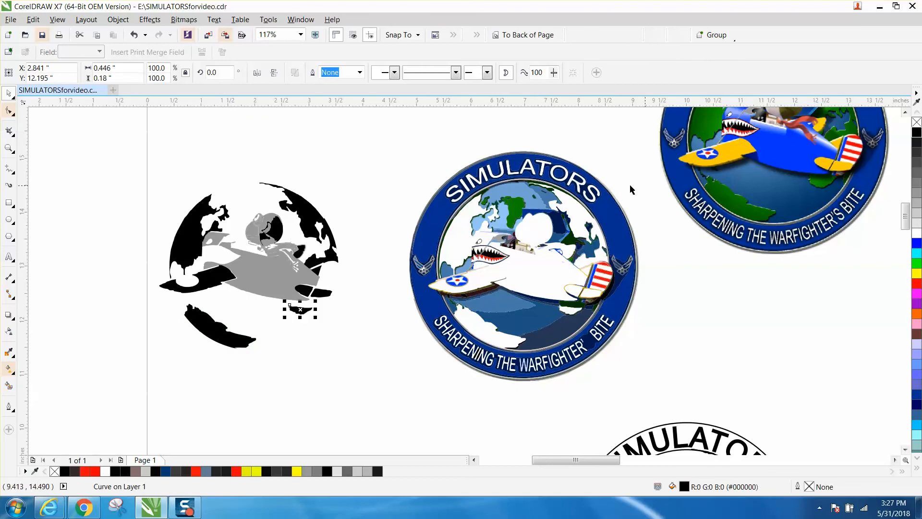
Step: Nudge the green land piece near the top of the globe 5 inches left and fill it with black
click(518, 202)
key(Left)
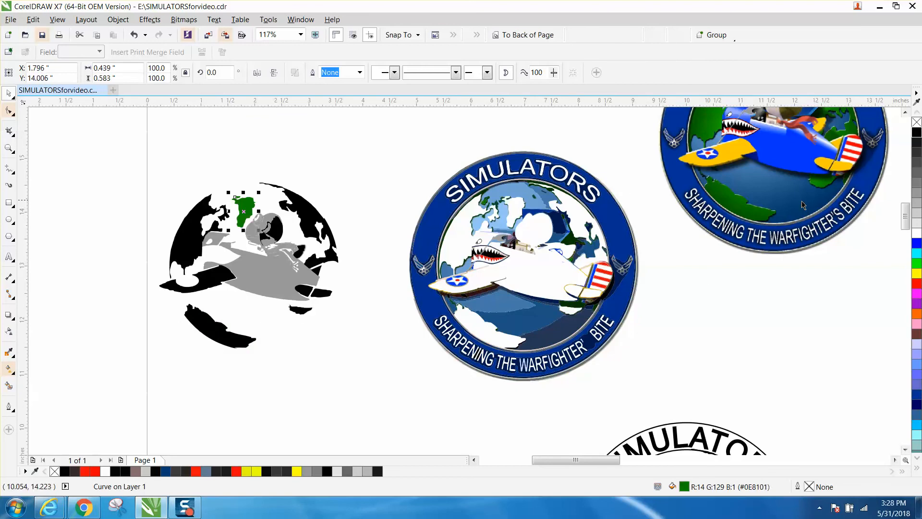
click(918, 135)
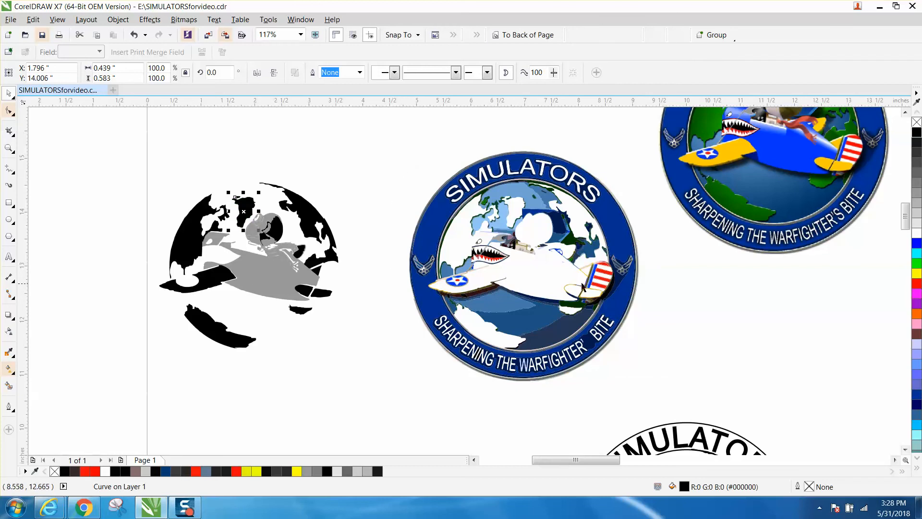
Step: Draw an unfilled circle about 2.96 inches in diameter and centre it over the globe of the traced logo
click(8, 219)
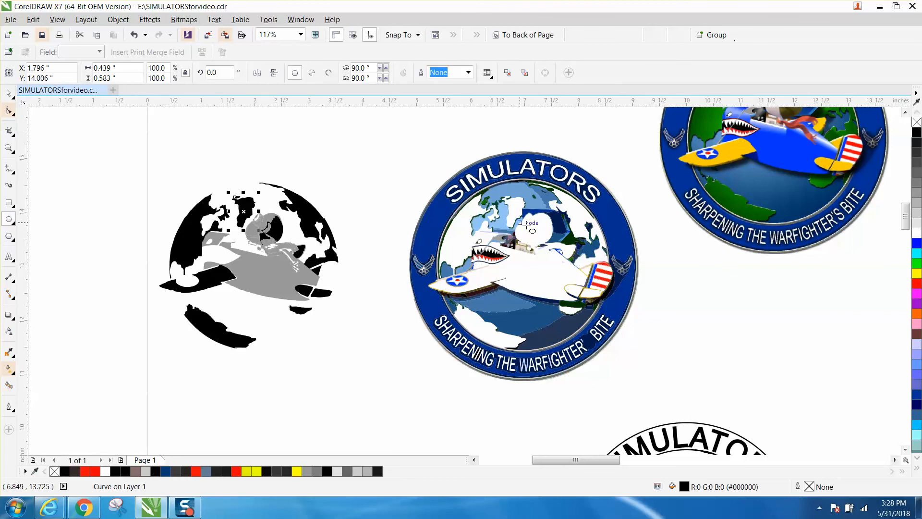
drag(587, 208, 423, 347)
drag(508, 288, 525, 268)
click(8, 94)
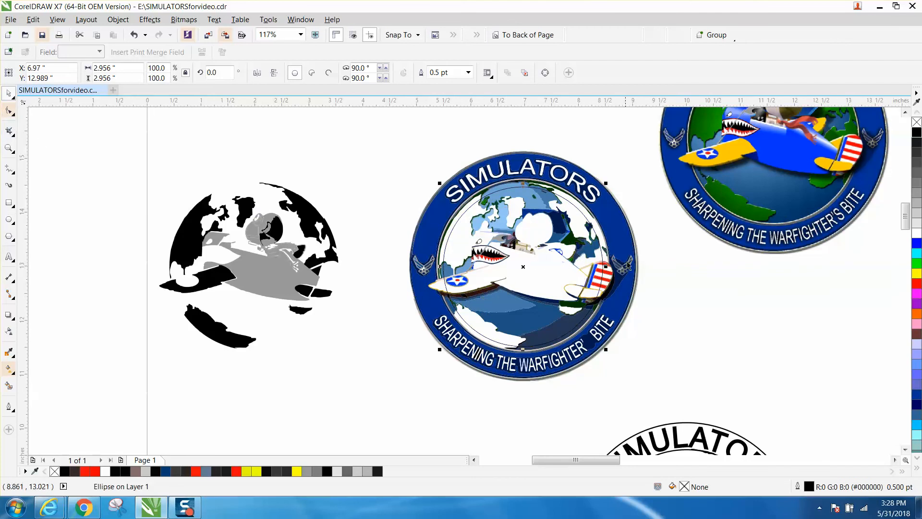
Step: Enlarge the circle over the traced globe to about 3.18 inches in diameter and nudge it 5 inches left onto the black globe pieces
drag(609, 182, 618, 167)
key(ctrl+z)
drag(605, 183, 613, 176)
key(Left)
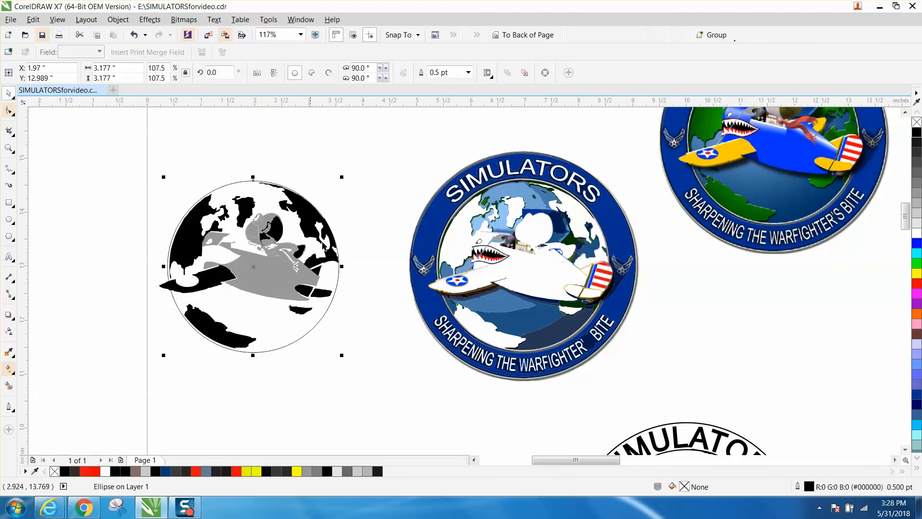
Step: Set the outline width of the circle around the black globe to 2.0 pt
double_click(809, 487)
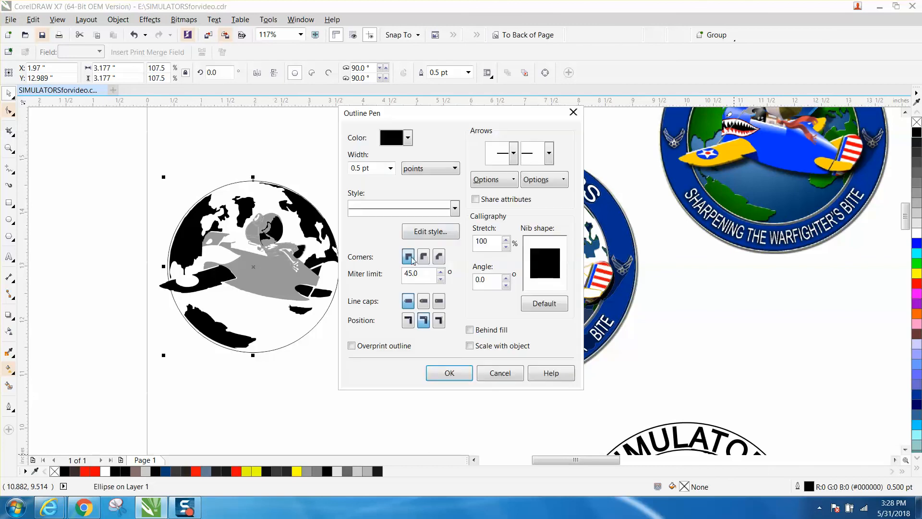
click(390, 168)
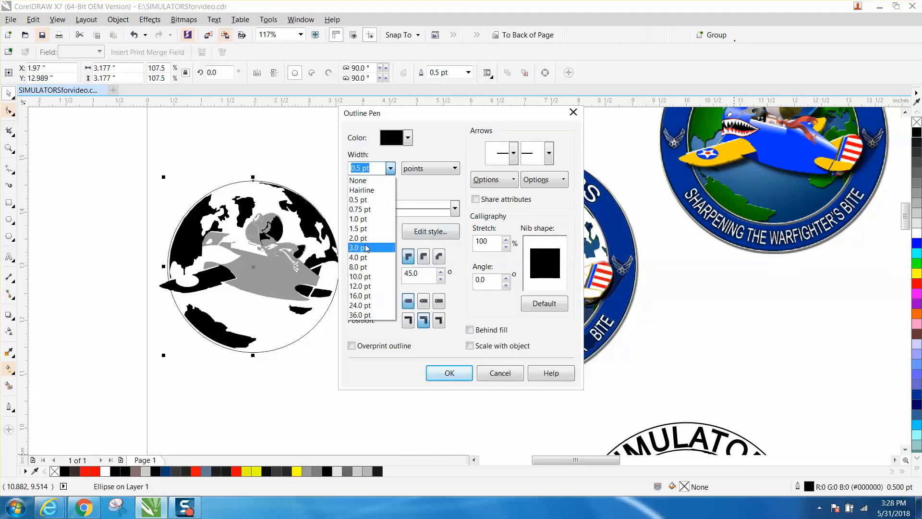
click(367, 239)
click(451, 373)
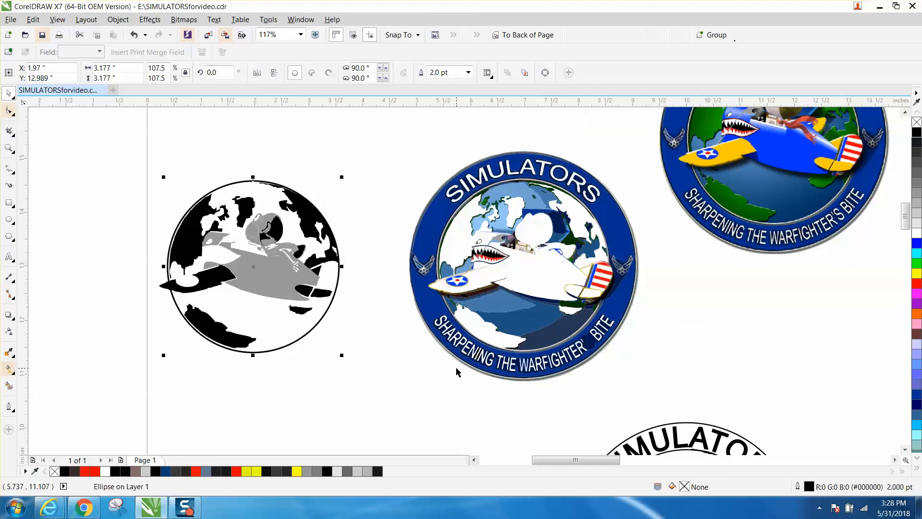
Step: Set the nudge distance to 0.001 inch and nudge the large black landmass on the globe's left side left against the circle
key(z)
drag(121, 181, 377, 346)
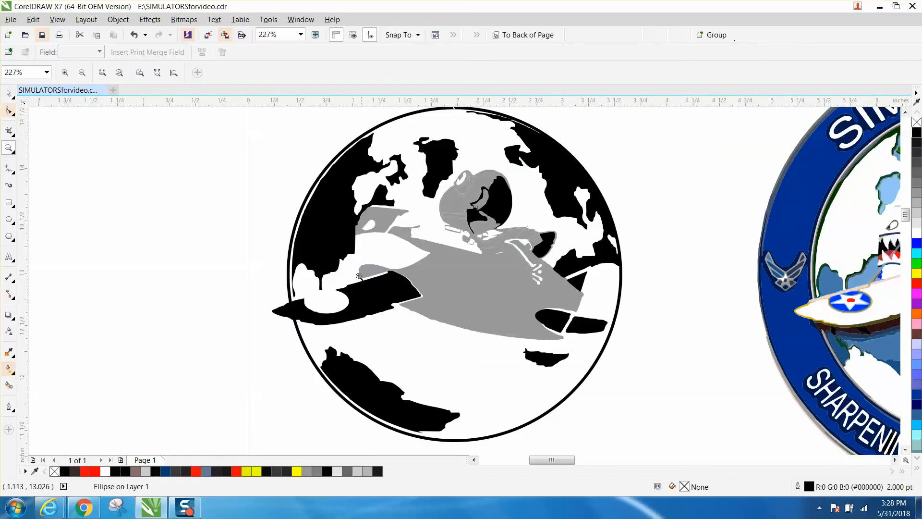
click(9, 93)
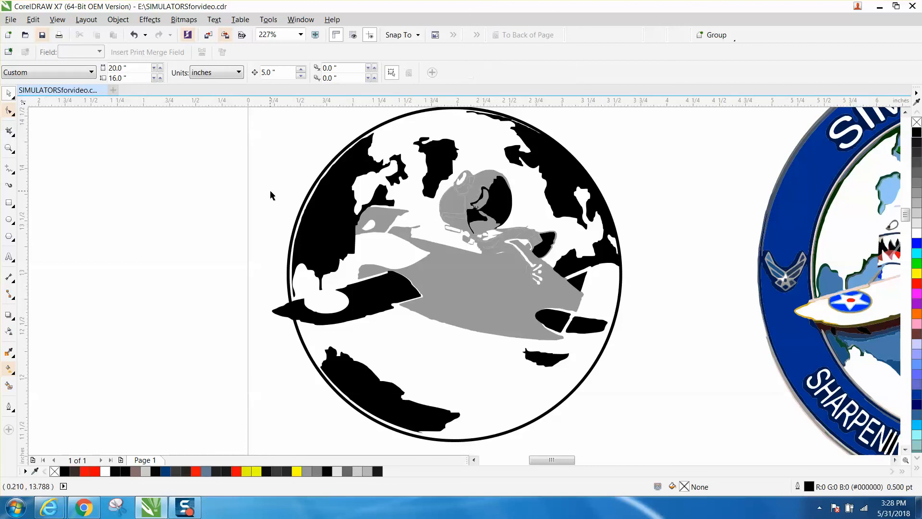
double_click(274, 72)
key(BackSpace)
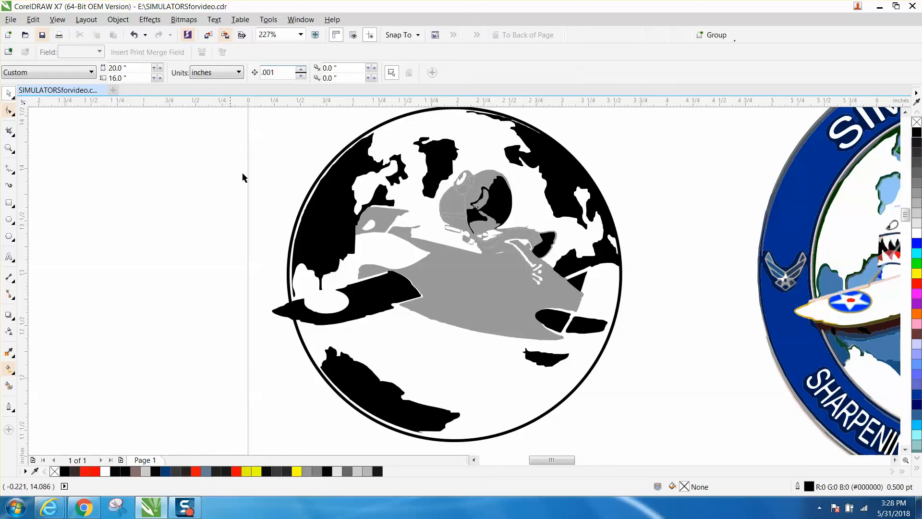
click(326, 217)
click(132, 200)
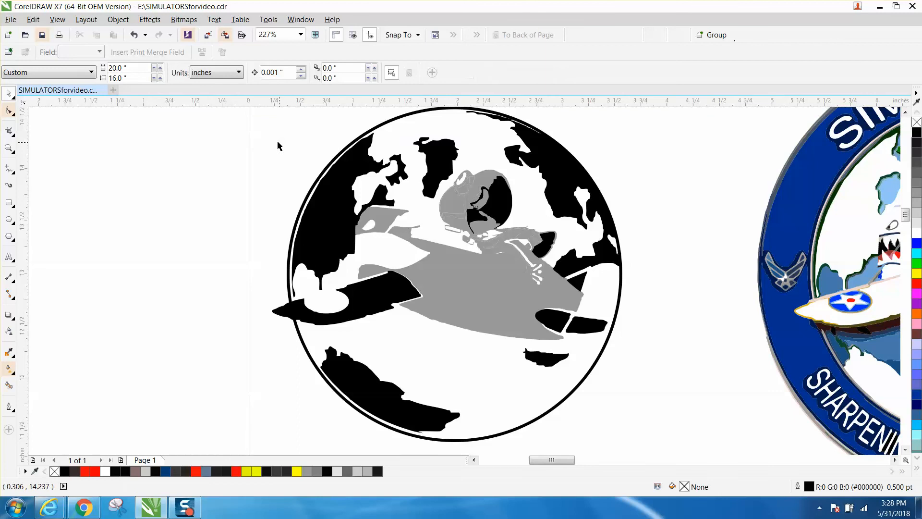
drag(261, 121, 411, 306)
key(Left)
key(Left)
key(Left)
key(Left)
key(Left)
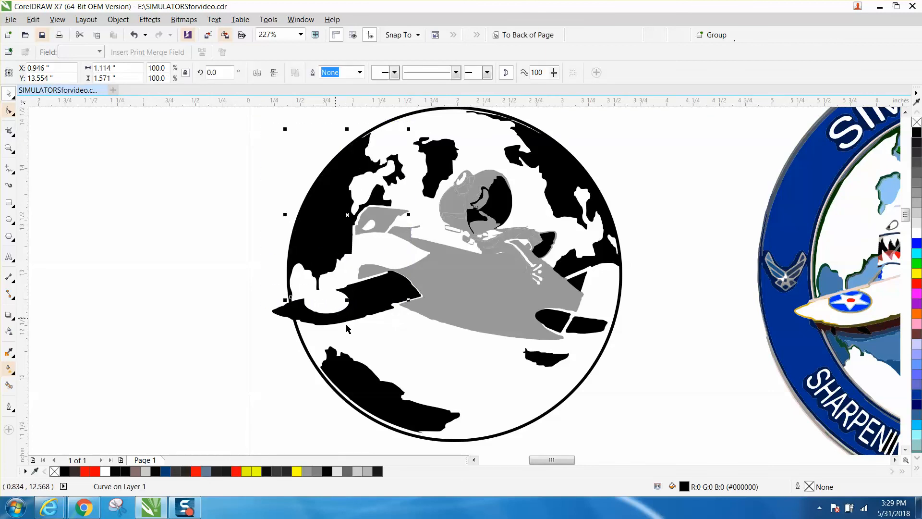
Step: Nudge the globe's lower black landmass down about 0.03 inch until its outer edge meets the circle
click(404, 434)
click(305, 427)
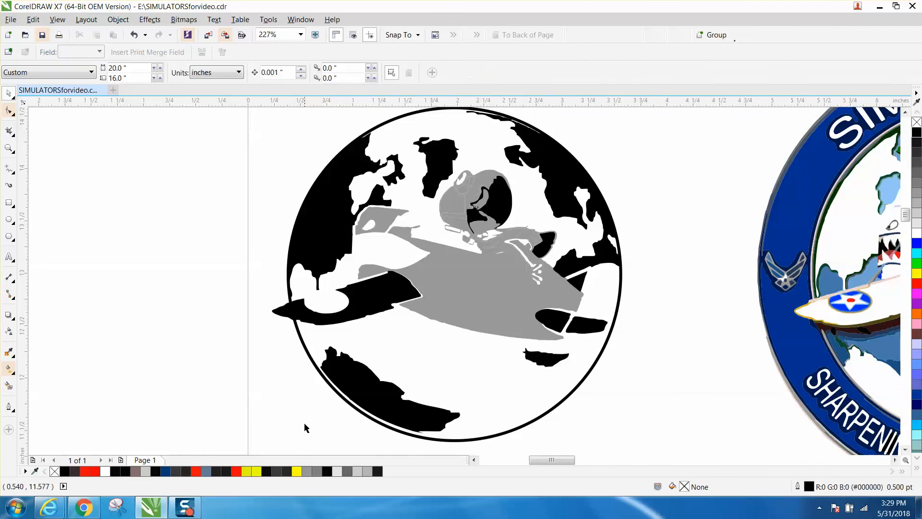
drag(301, 440, 468, 337)
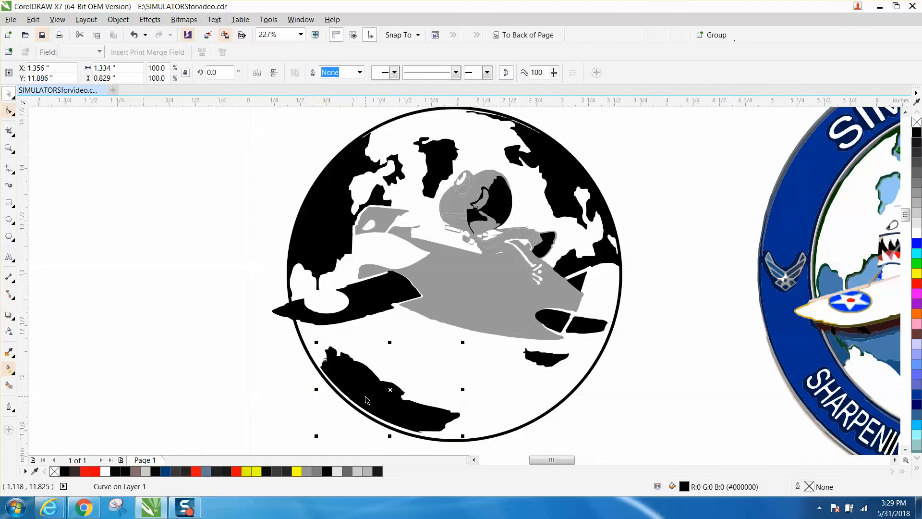
mouse_move(367, 400)
mouse_down()
mouse_move(363, 406)
mouse_move(362, 391)
mouse_move(367, 400)
mouse_up()
key(Down)
key(Down)
key(Down)
key(Down)
key(Down)
key(Down)
key(Down)
key(Down)
key(Down)
key(Down)
key(Down)
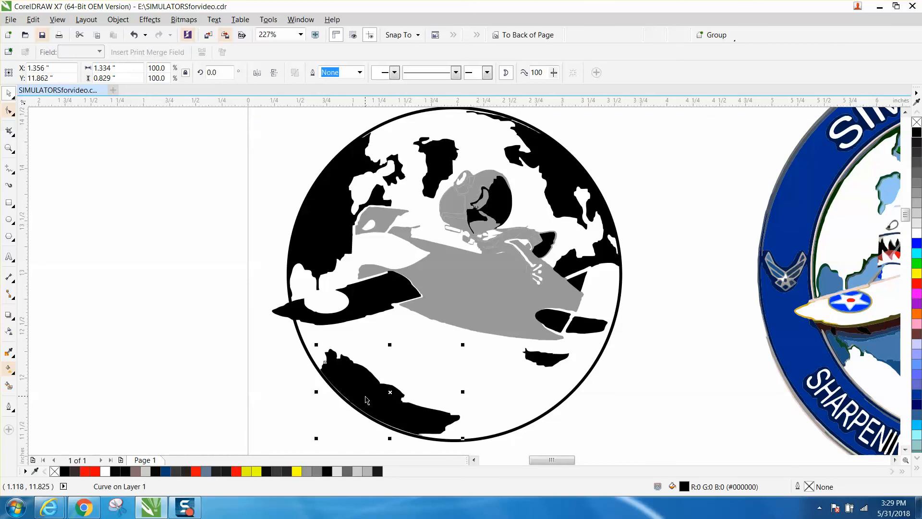
key(Down)
key(Down)
key(Down)
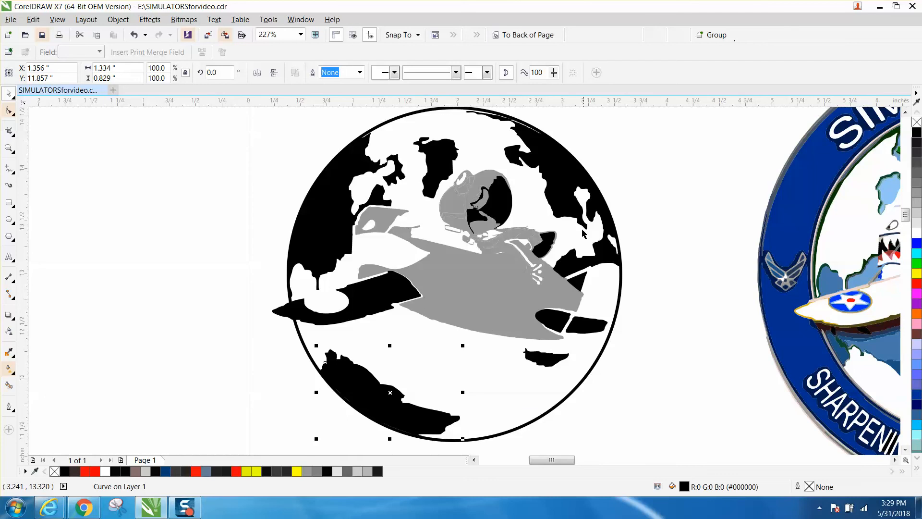
Step: Nudge the black landmass on the globe's upper right side up in 0.001-inch increments to line it up with the circle
scroll(667, 242, down, 2)
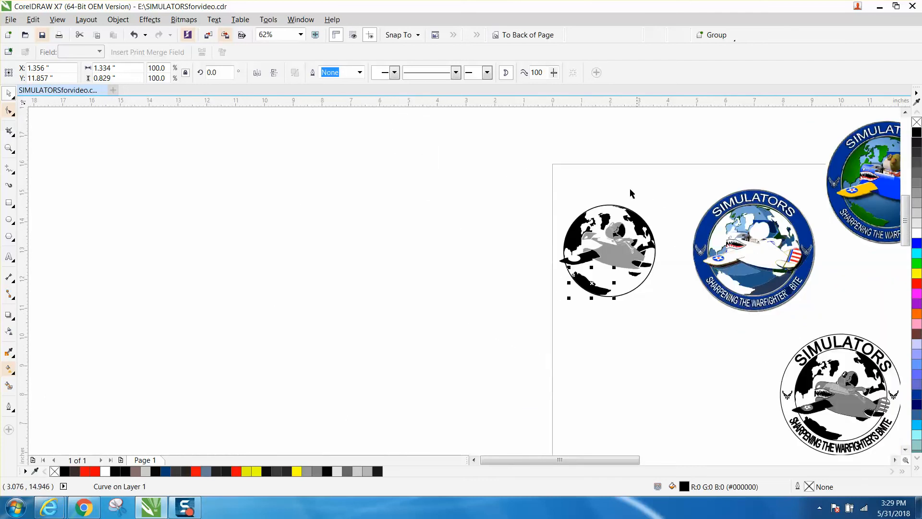
drag(630, 207, 673, 220)
click(9, 148)
mouse_move(607, 175)
mouse_down()
mouse_move(624, 221)
mouse_move(705, 300)
mouse_move(698, 292)
mouse_up()
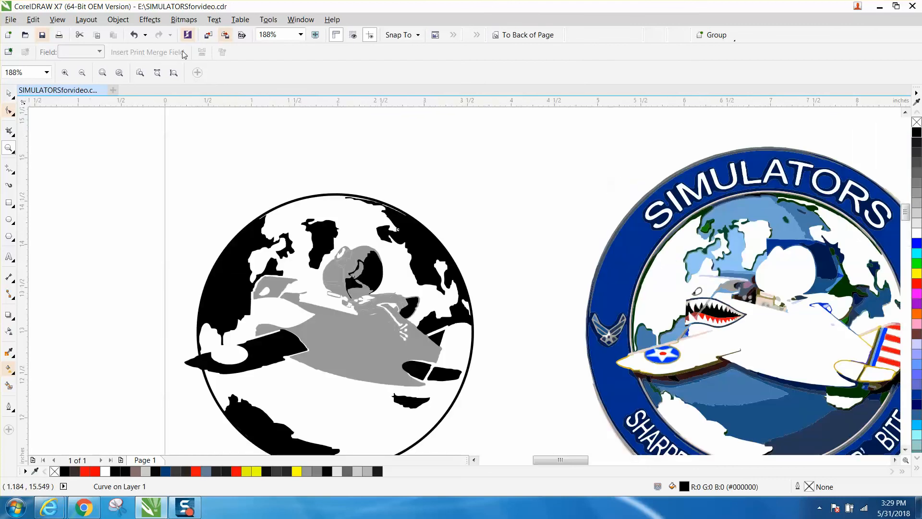
click(12, 96)
click(12, 95)
click(8, 92)
drag(331, 177, 513, 380)
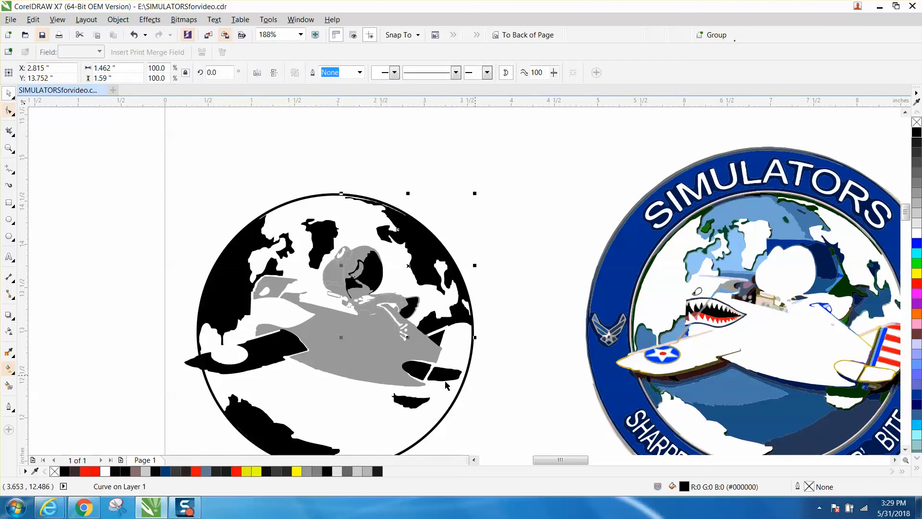
key(Up)
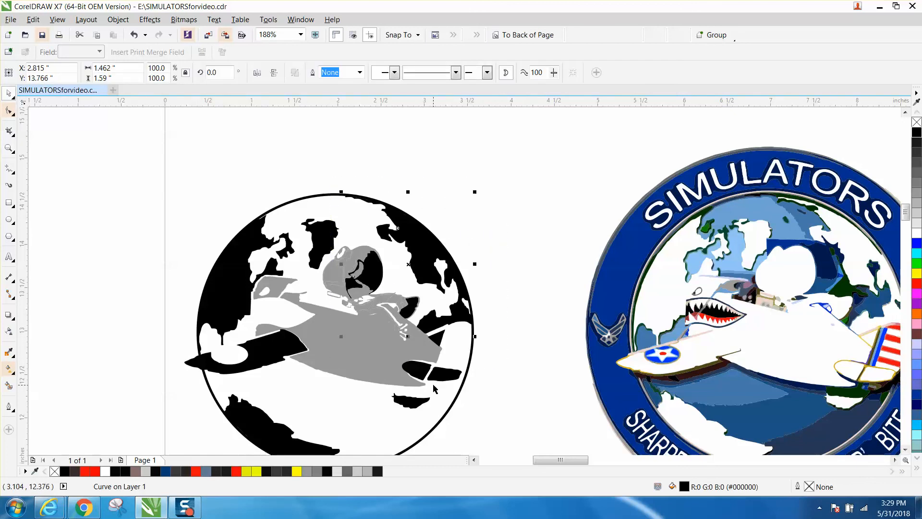
Step: Draw an unfilled circle, centre it on the traced colour logo and enlarge it to about 4.3 inches to enclose the logo's outer ring
scroll(502, 356, down, 3)
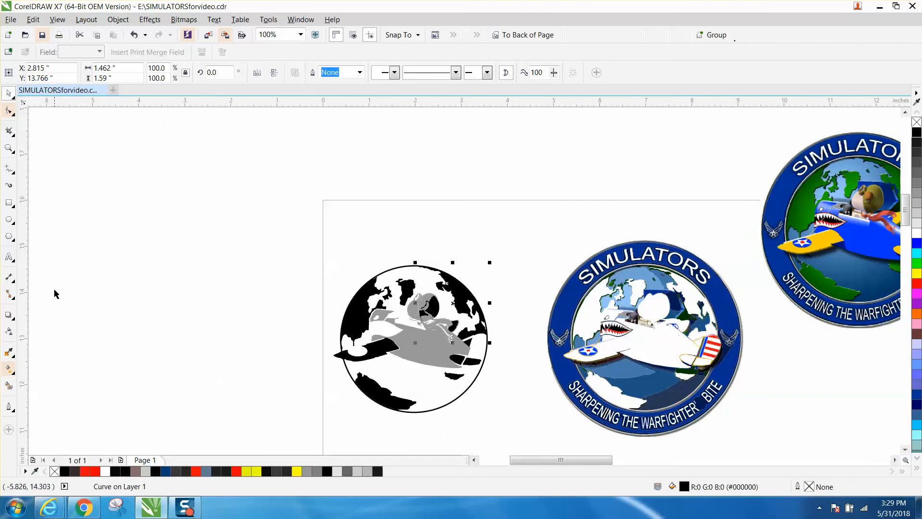
click(9, 220)
drag(245, 193, 94, 342)
drag(170, 268, 646, 339)
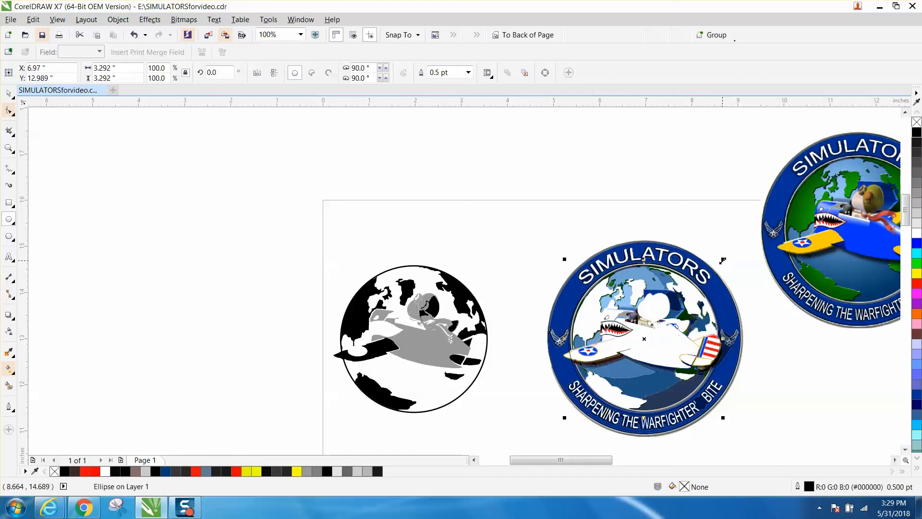
drag(723, 260, 748, 235)
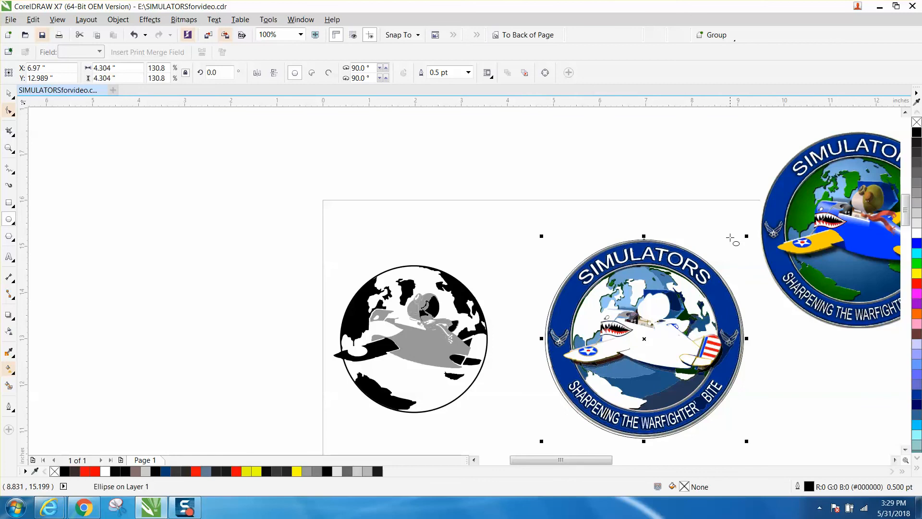
drag(563, 277, 561, 277)
click(134, 34)
key(ctrl+shift+z)
drag(644, 338, 587, 340)
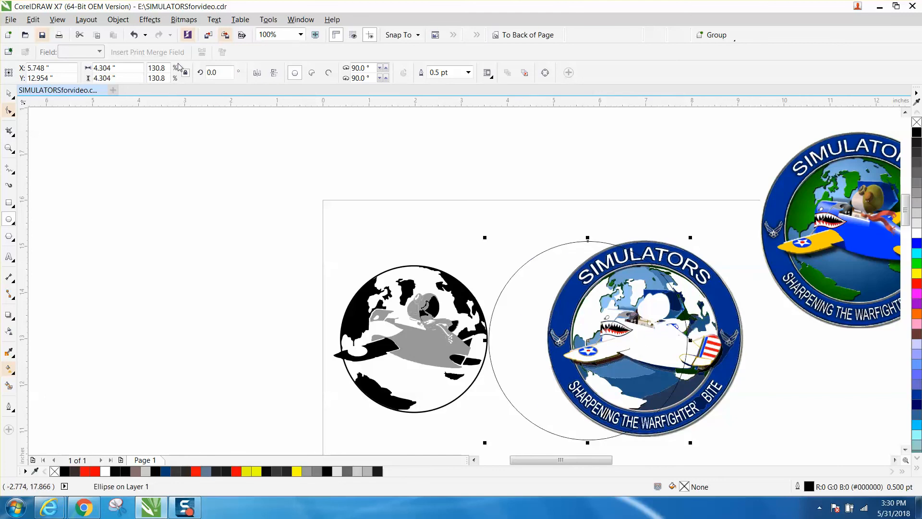
click(134, 34)
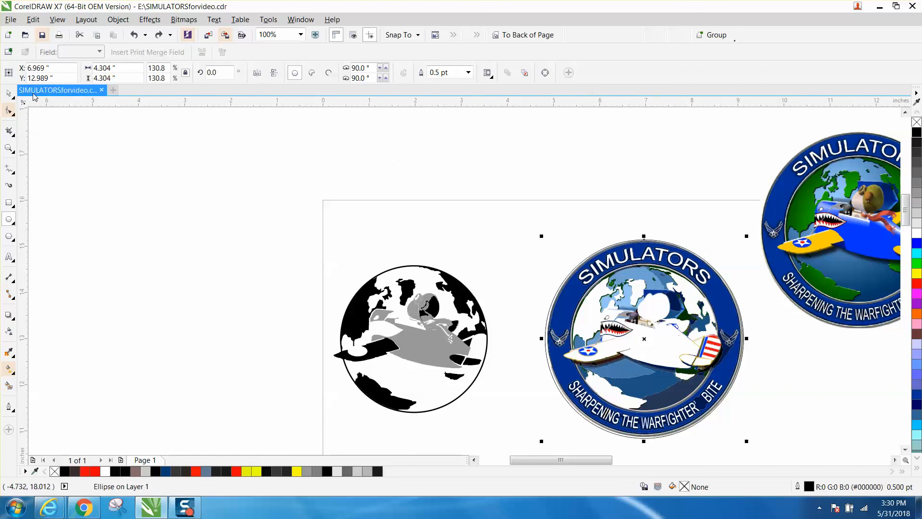
Step: Set the nudge distance to 5 inches and nudge the large outer circle left so it surrounds the black globe
click(8, 93)
click(247, 110)
click(279, 75)
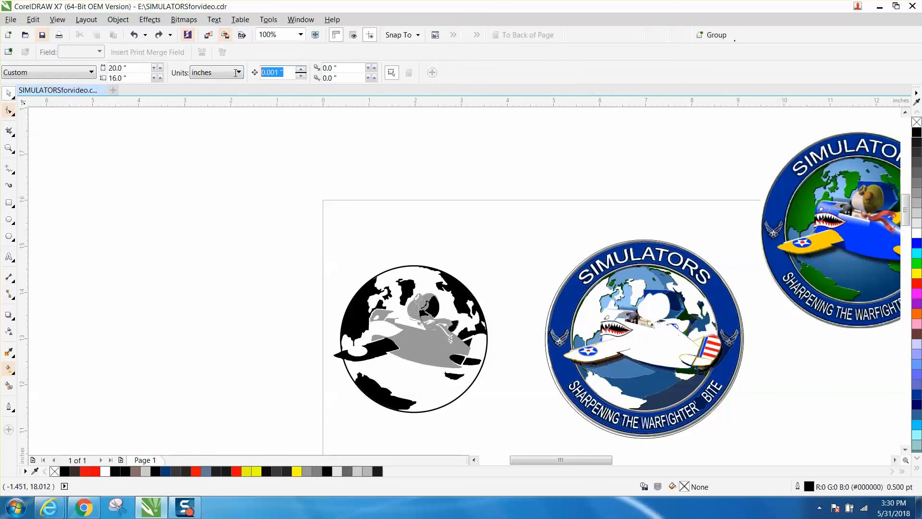
text(5)
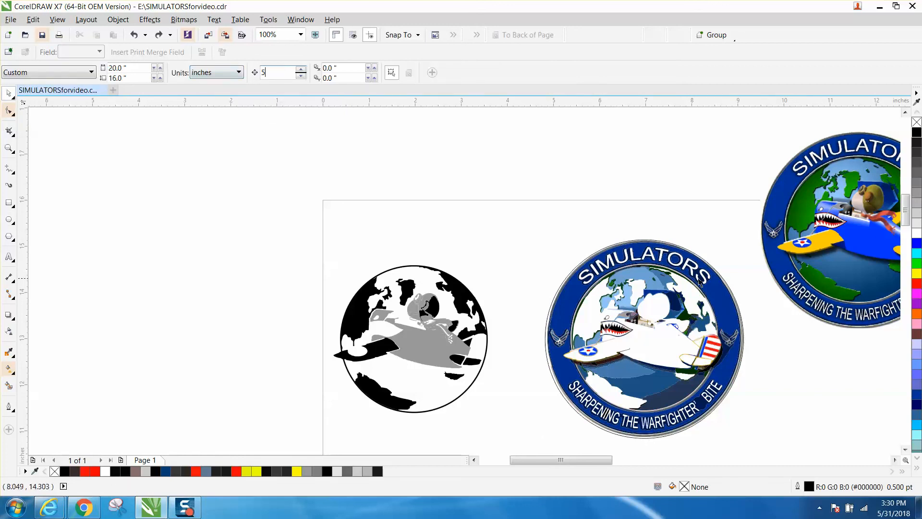
click(727, 283)
key(Left)
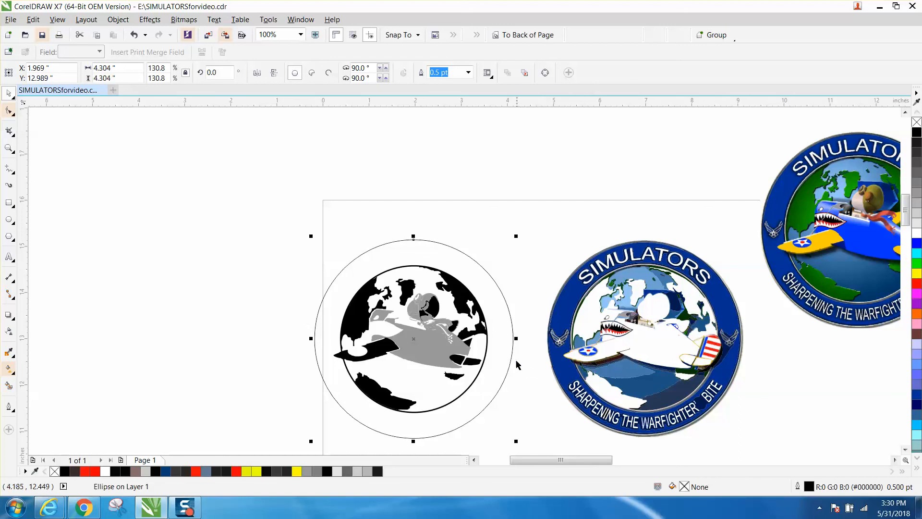
Step: Examine the tail and circle outlines of the finished grey and black logo, comparing them with the globe being rebuilt
scroll(543, 370, down, 4)
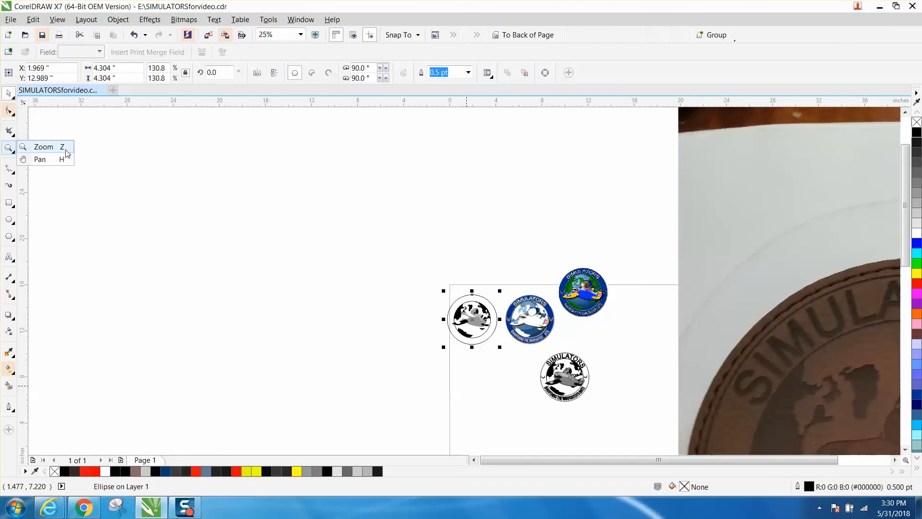
click(9, 148)
drag(532, 349, 627, 419)
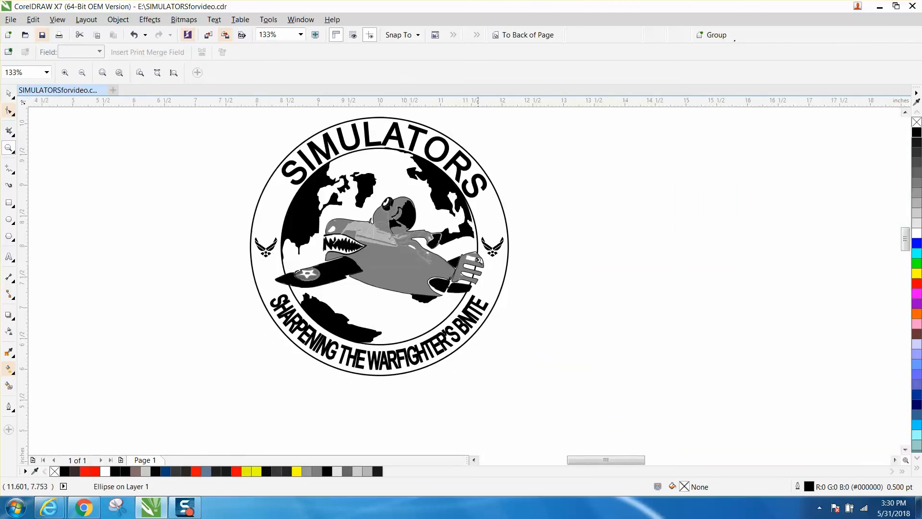
drag(372, 234, 536, 311)
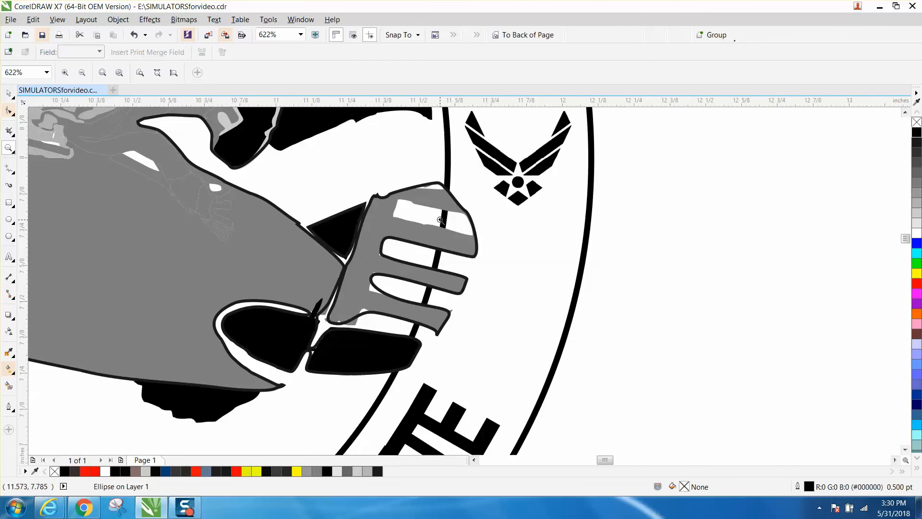
scroll(477, 267, down, 4)
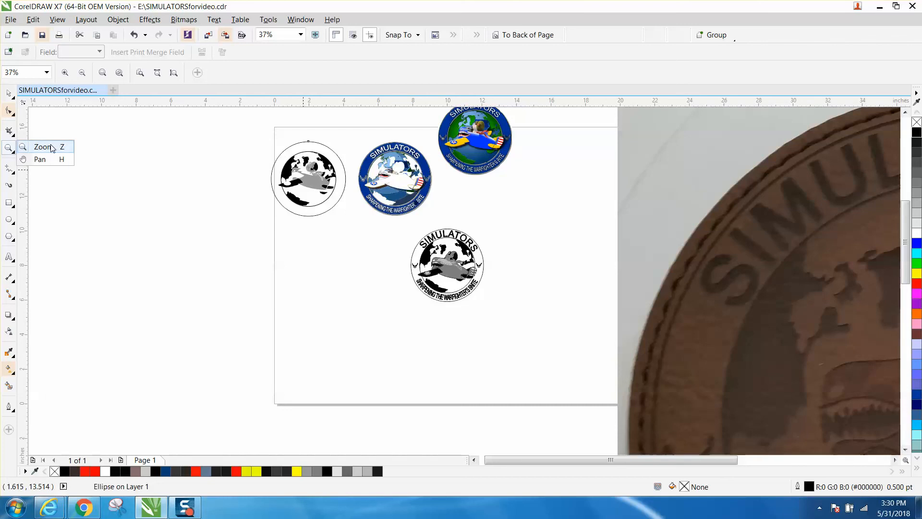
drag(272, 138, 300, 190)
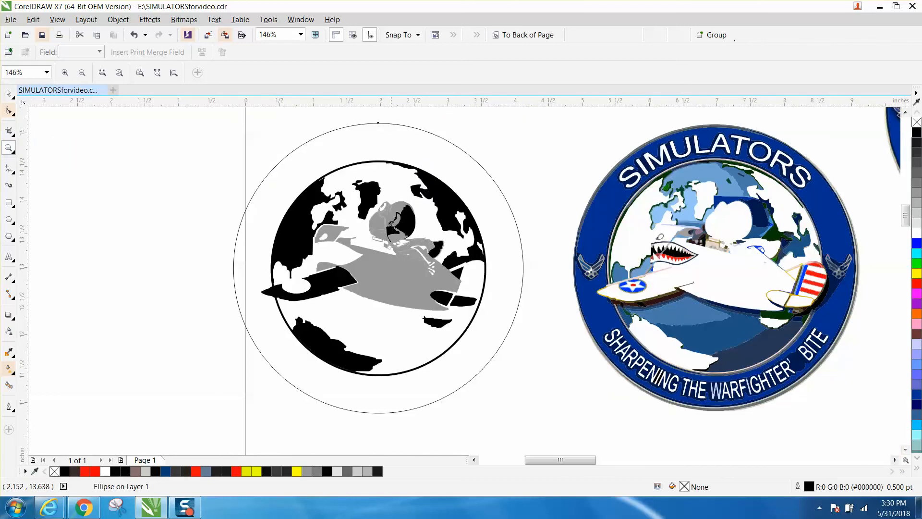